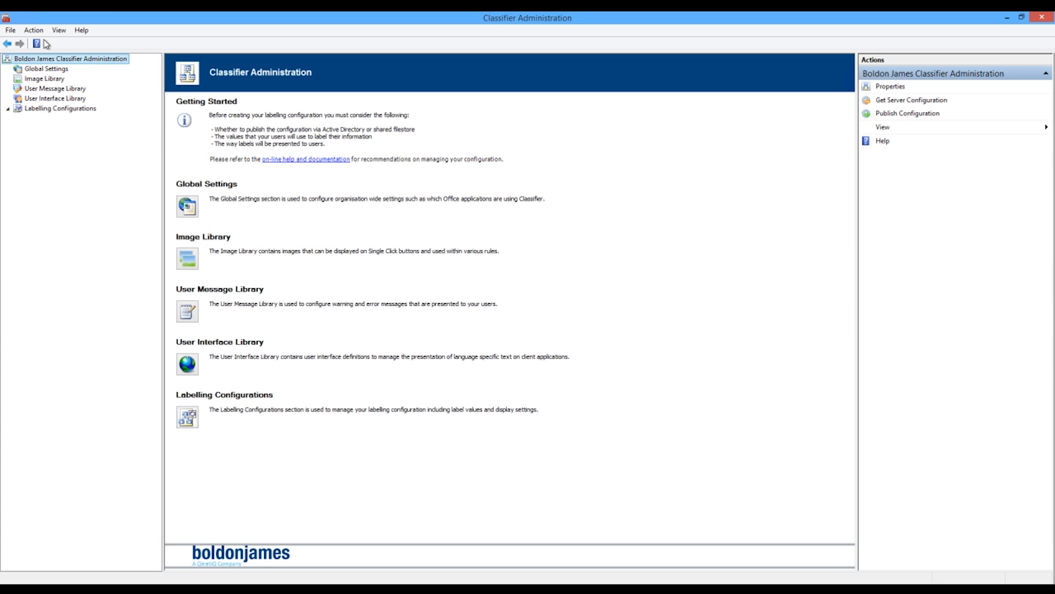
- Add a new label configuration named Corporate based on the Corporate Commercial template
click(51, 110)
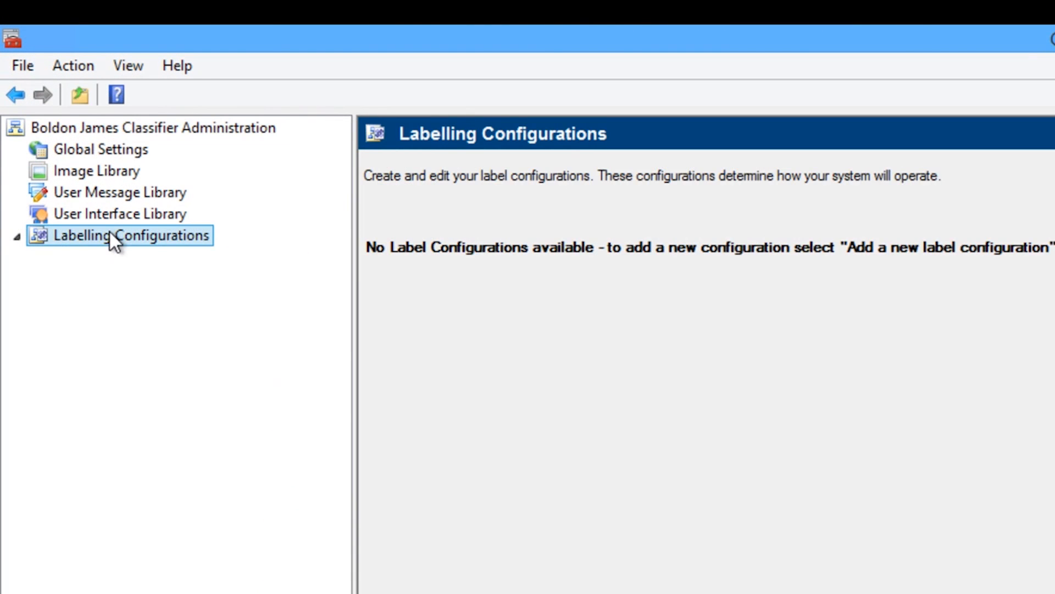
right_click(110, 232)
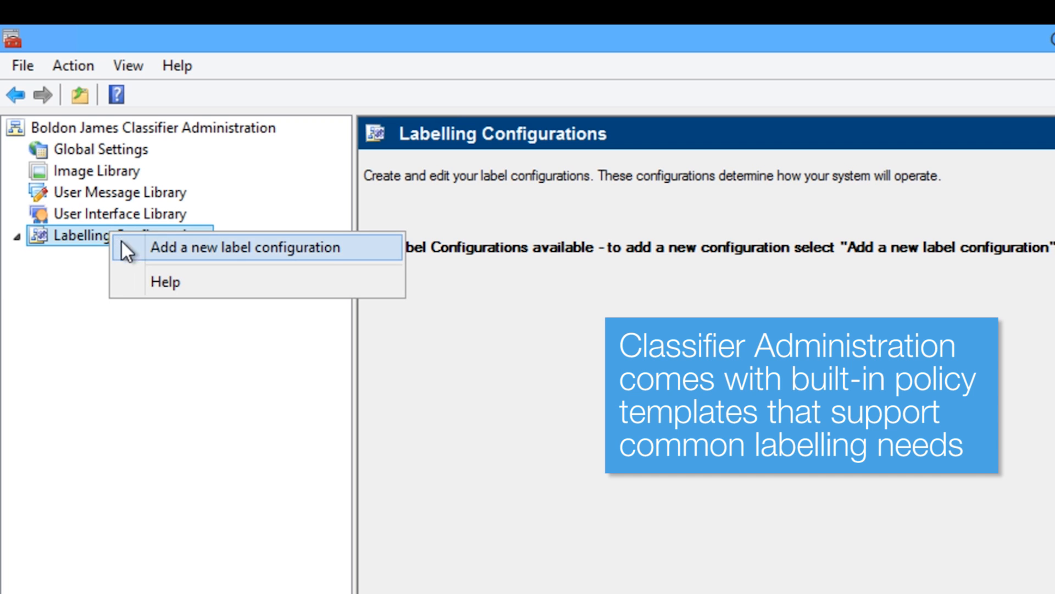
click(334, 250)
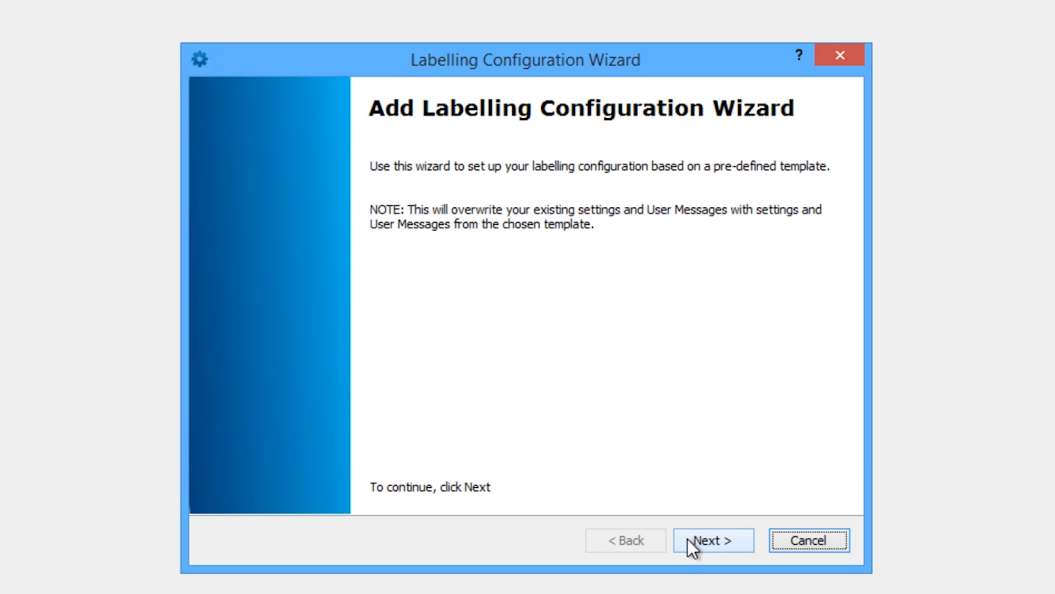
click(687, 541)
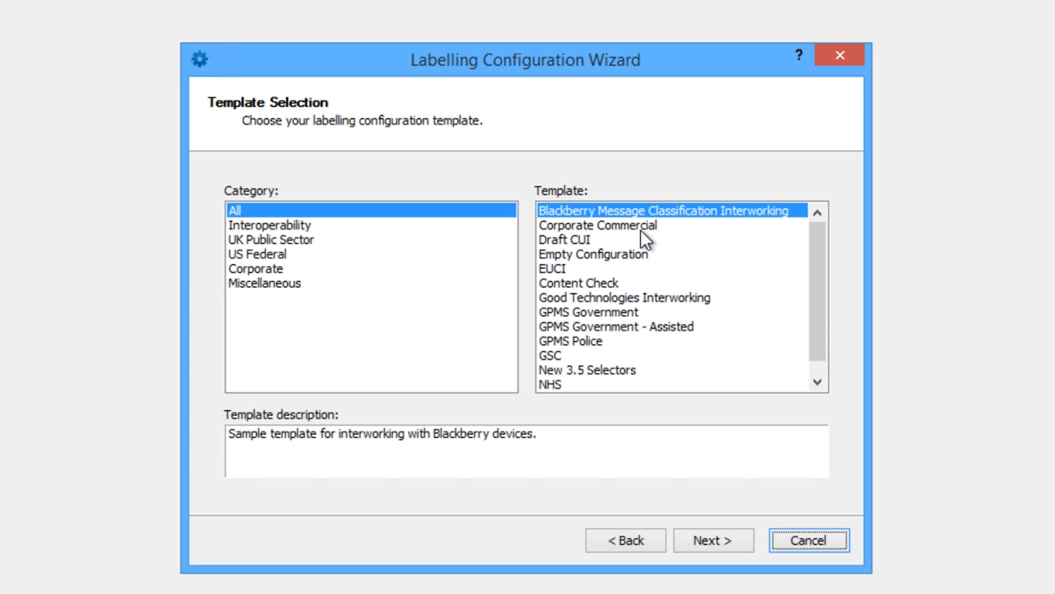
click(669, 226)
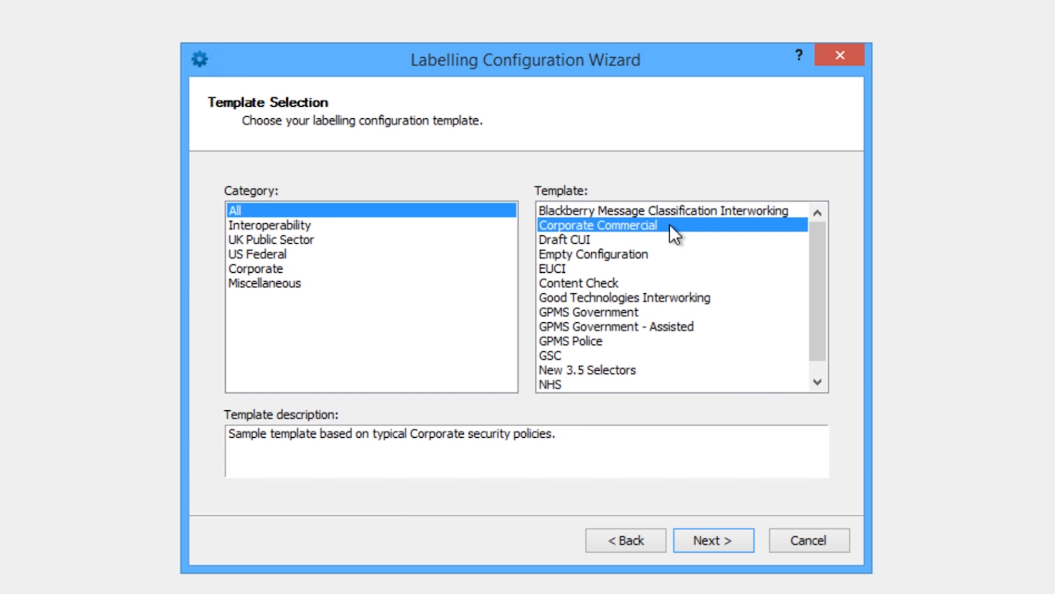
click(687, 538)
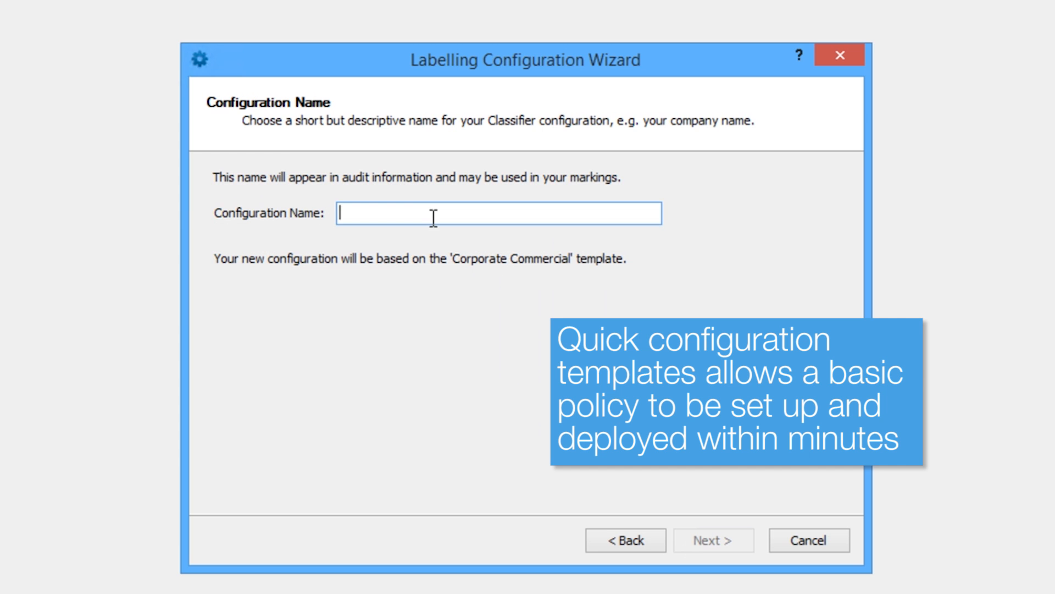
text(Corporate)
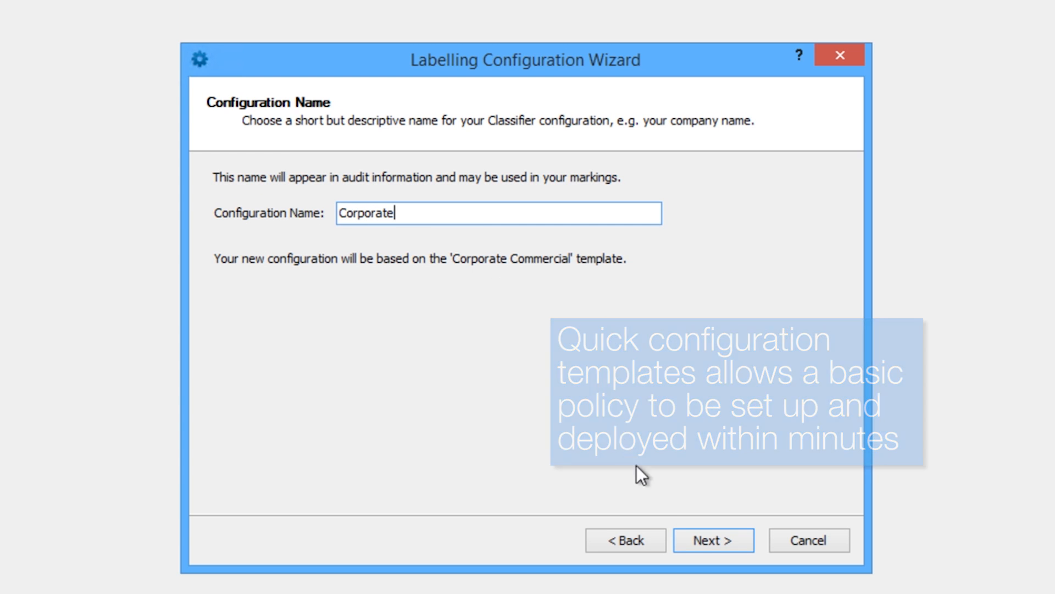
click(685, 544)
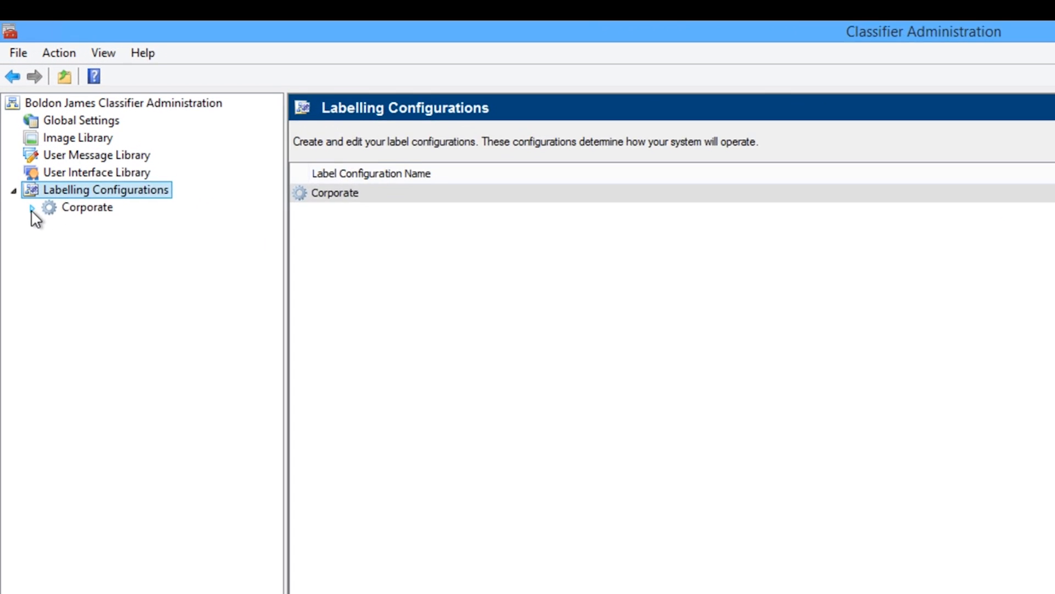
- Expand the Corporate configuration along with its policies and clearance settings
click(31, 209)
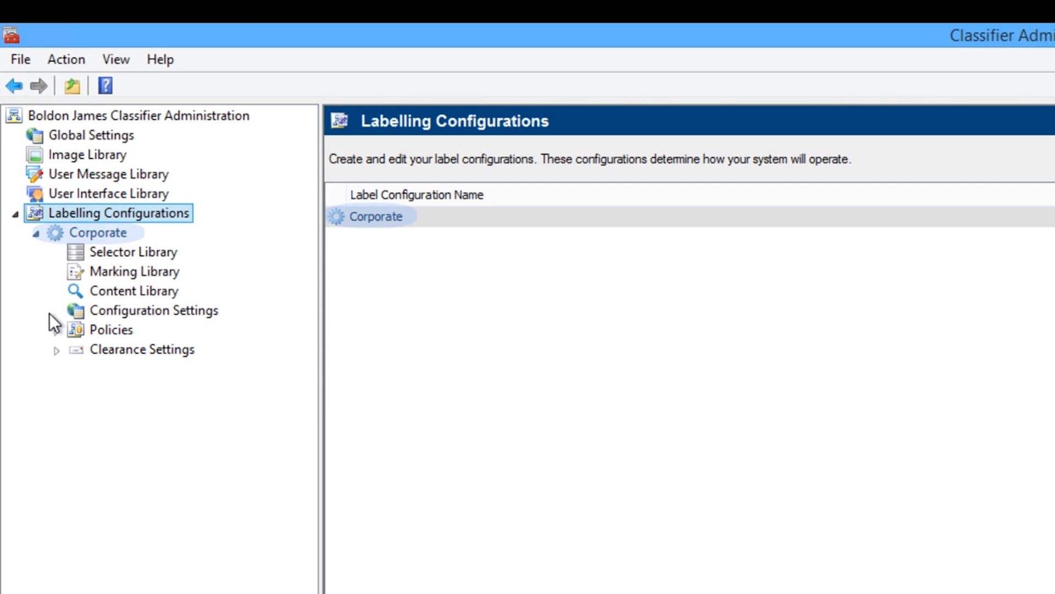
click(55, 330)
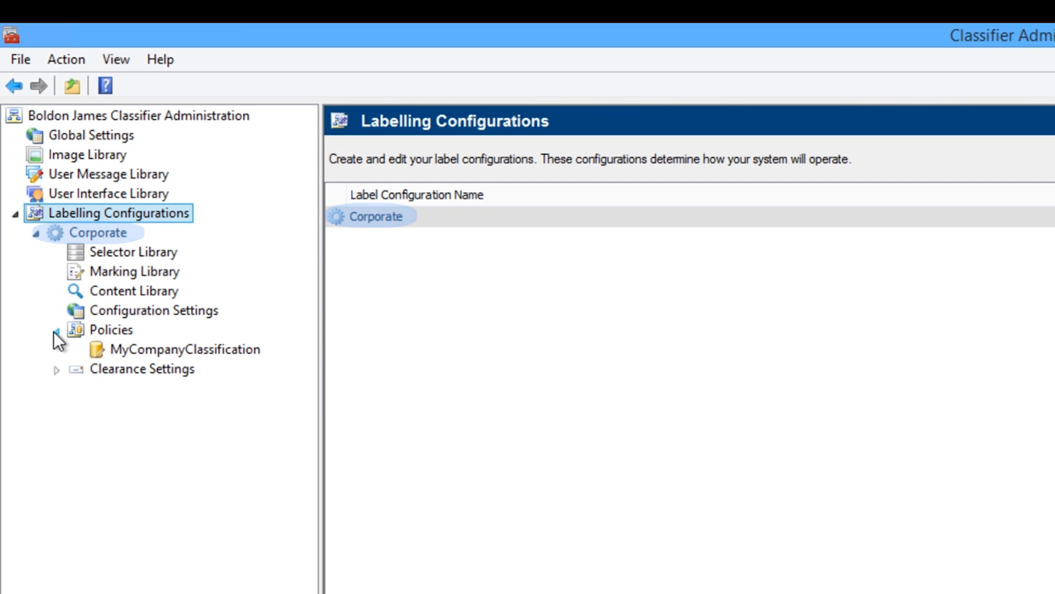
click(58, 369)
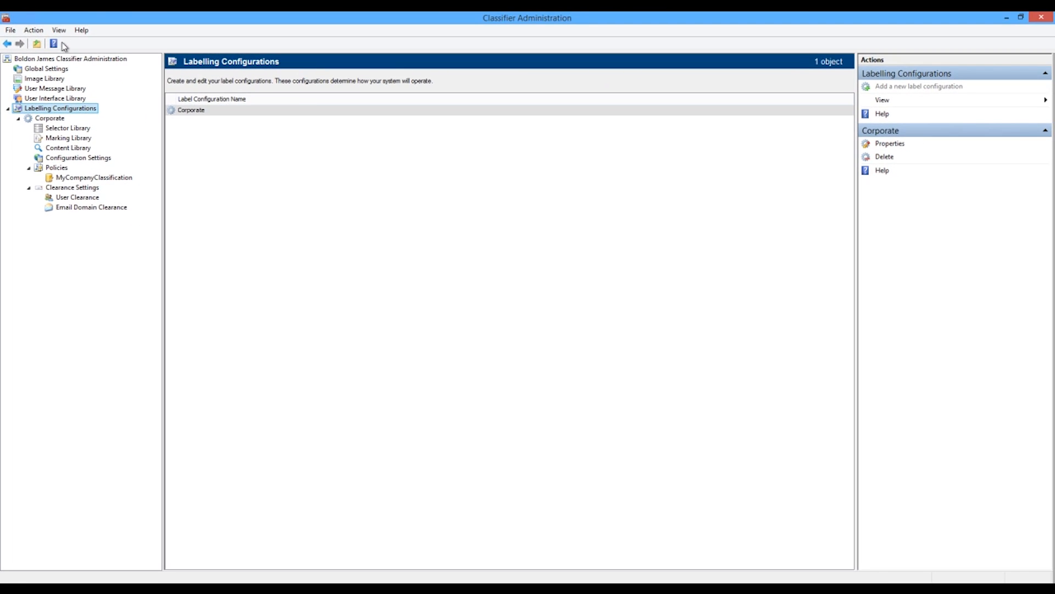
- Append "Please speak to your manager for more information." as a separate paragraph to the "Prevent - Unapproved recipients" user message
click(64, 58)
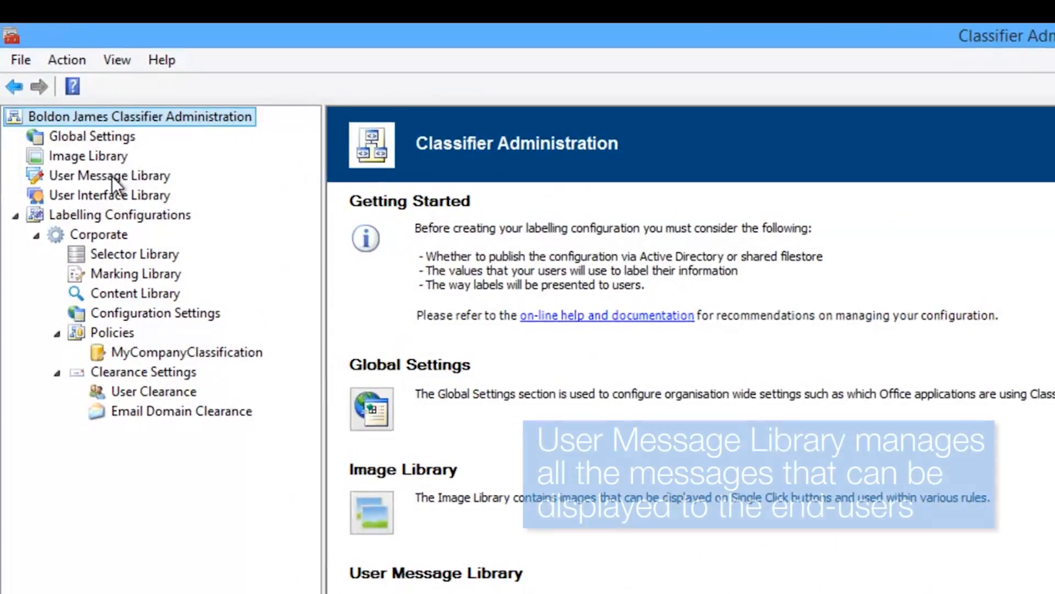
click(56, 88)
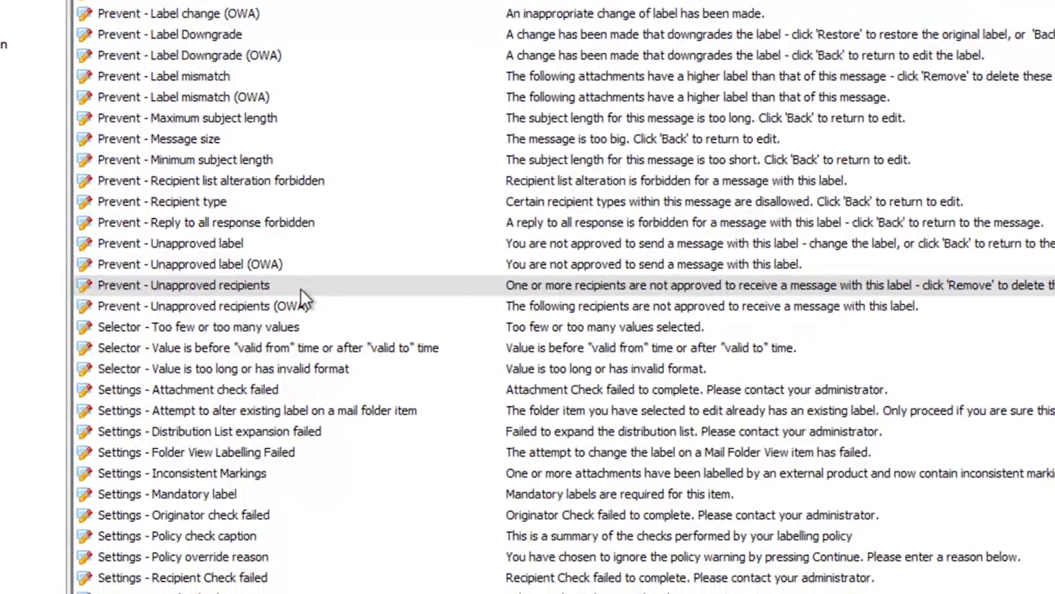
right_click(299, 286)
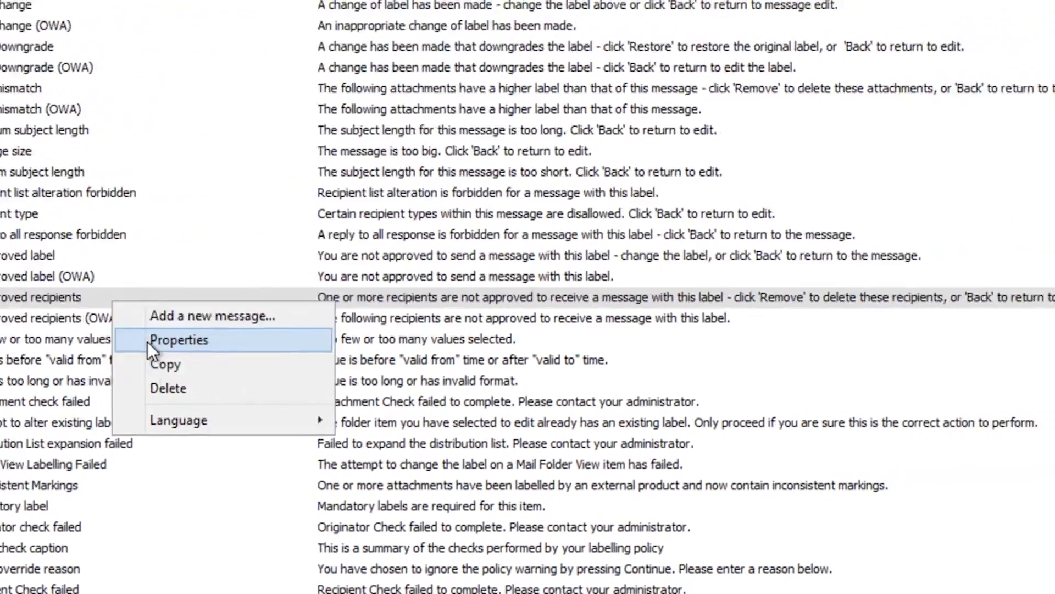
click(366, 325)
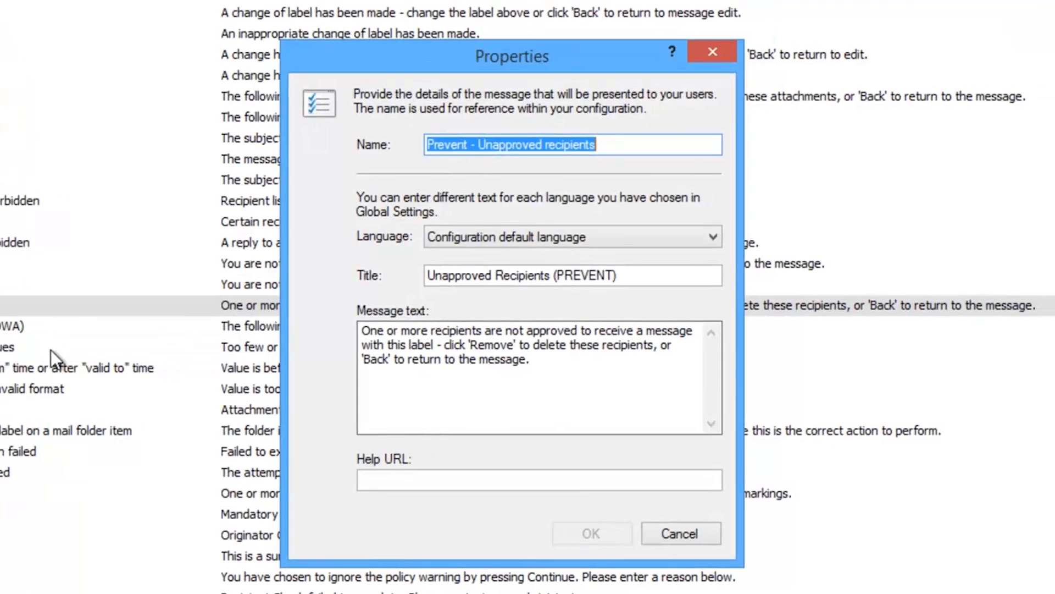
click(651, 147)
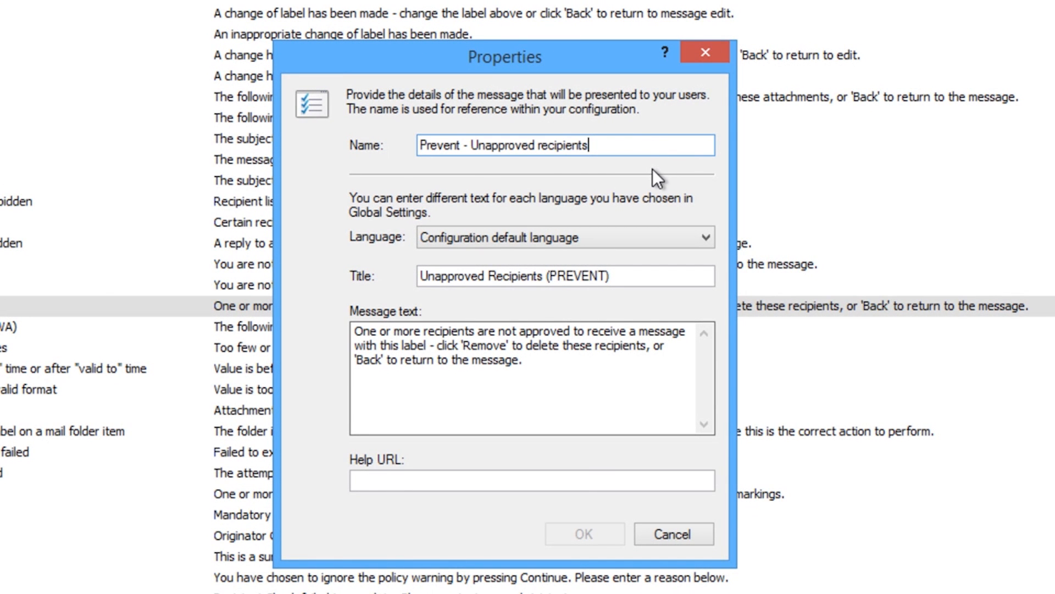
click(572, 364)
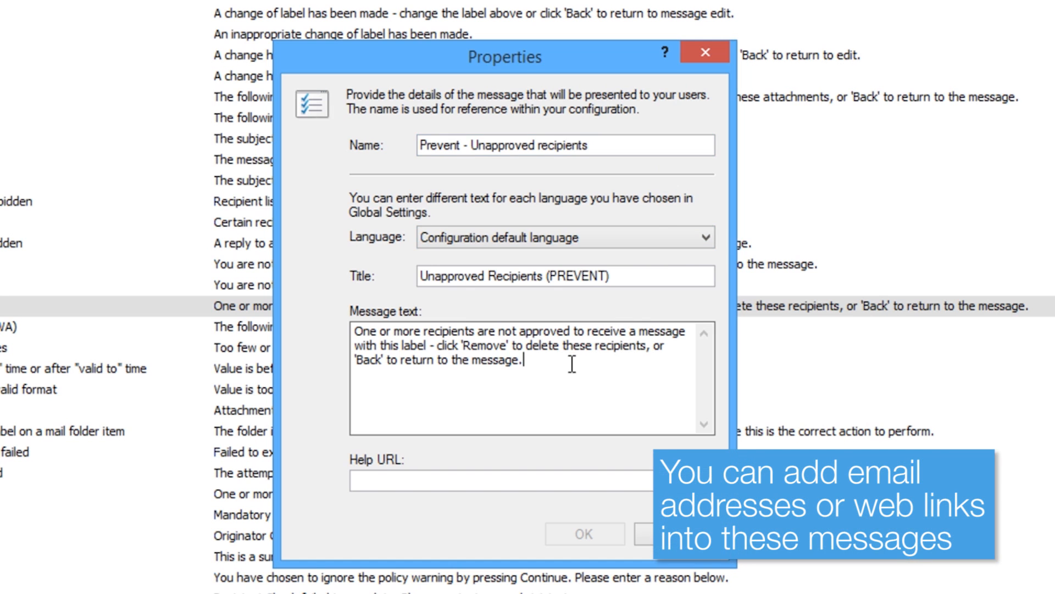
key(Return)
key(Return)
text(Please)
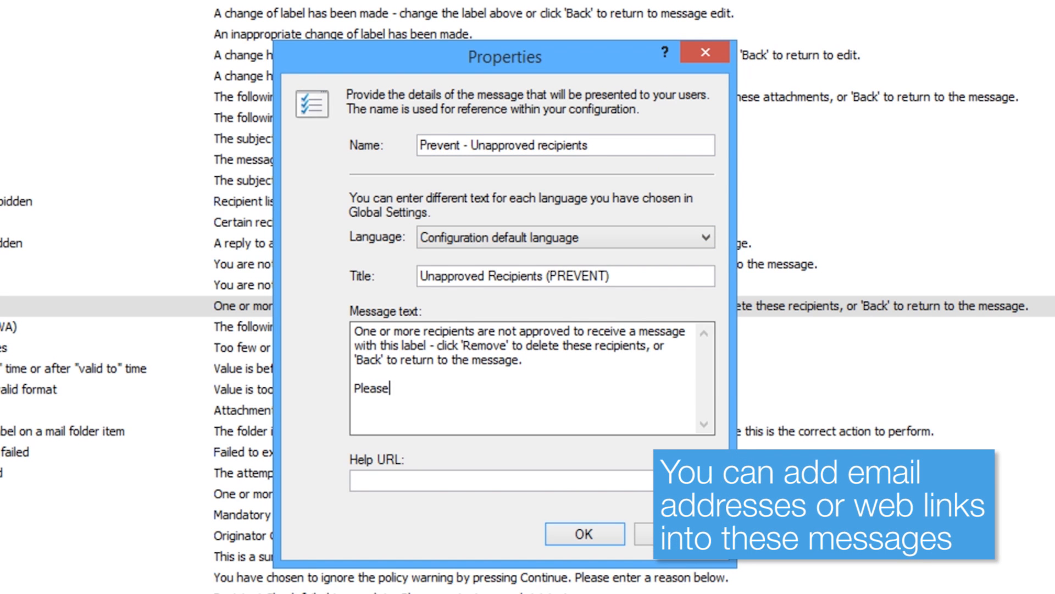
text( speak to your )
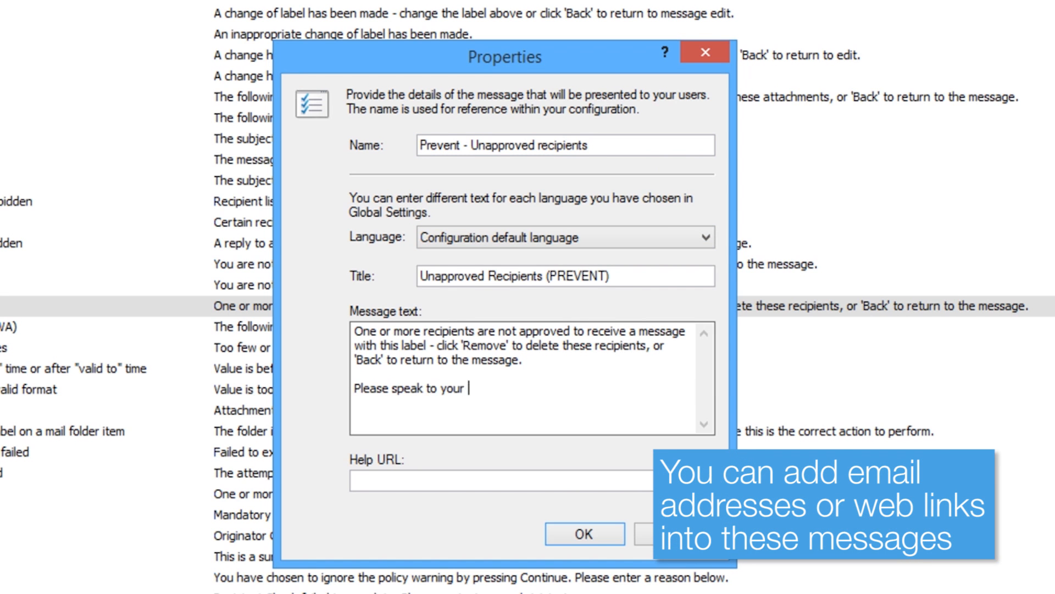
text(manager for mo)
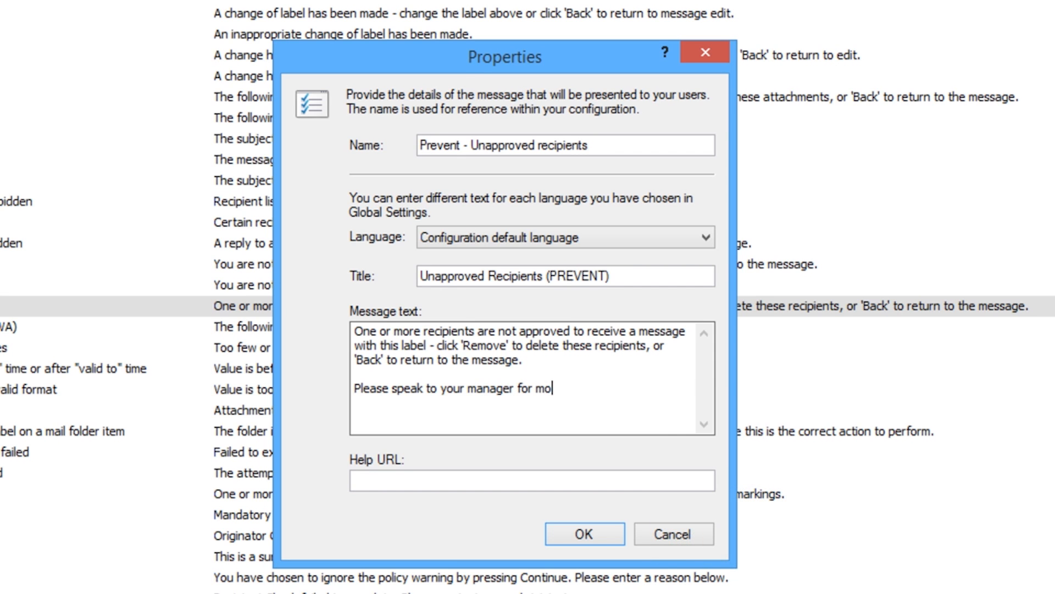
text(re information.)
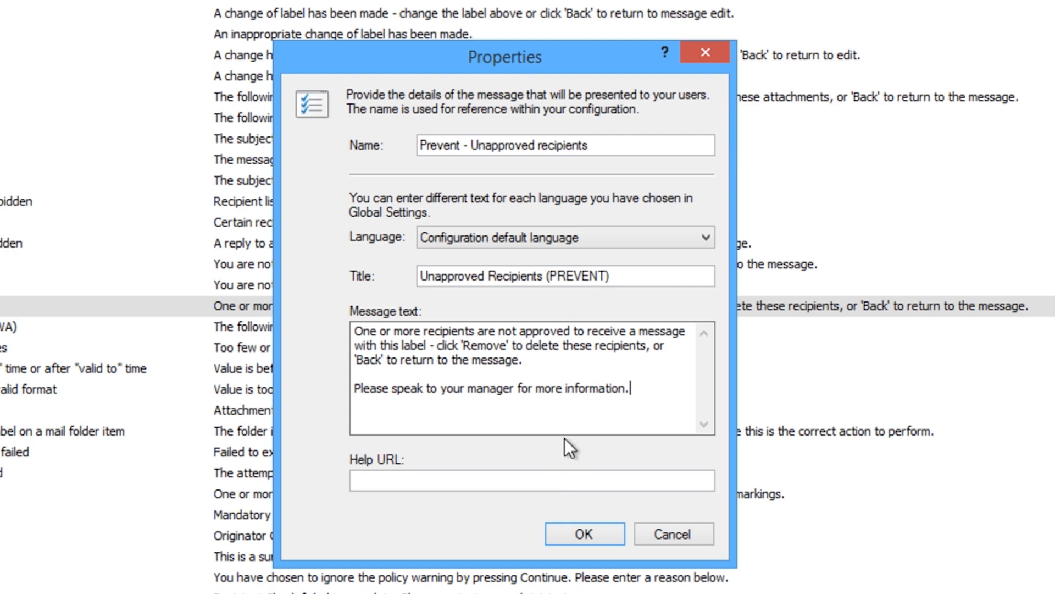
click(551, 478)
text(www.myclassificationscheme.com)
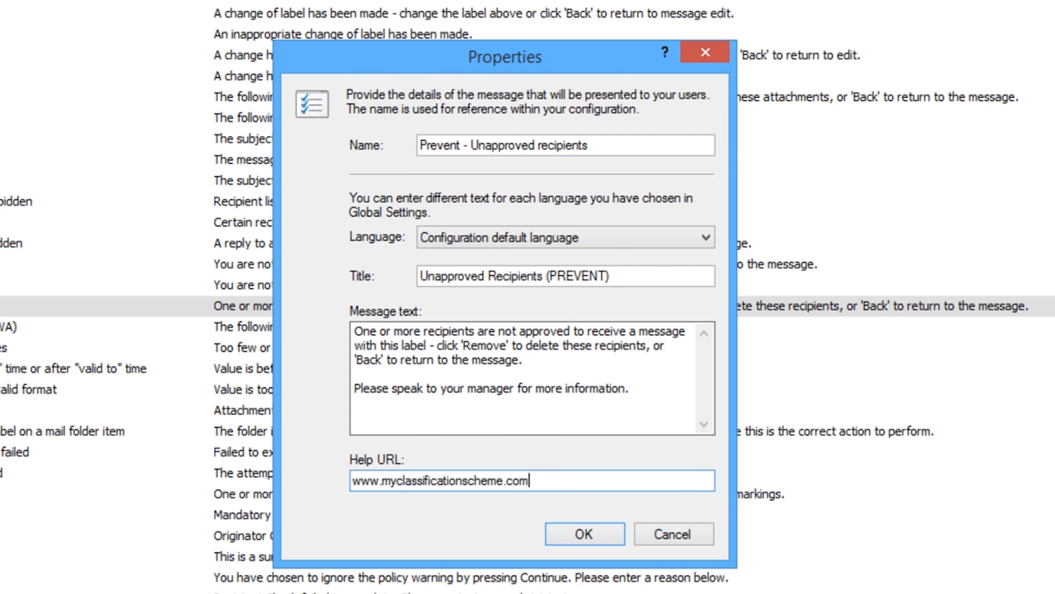
click(563, 534)
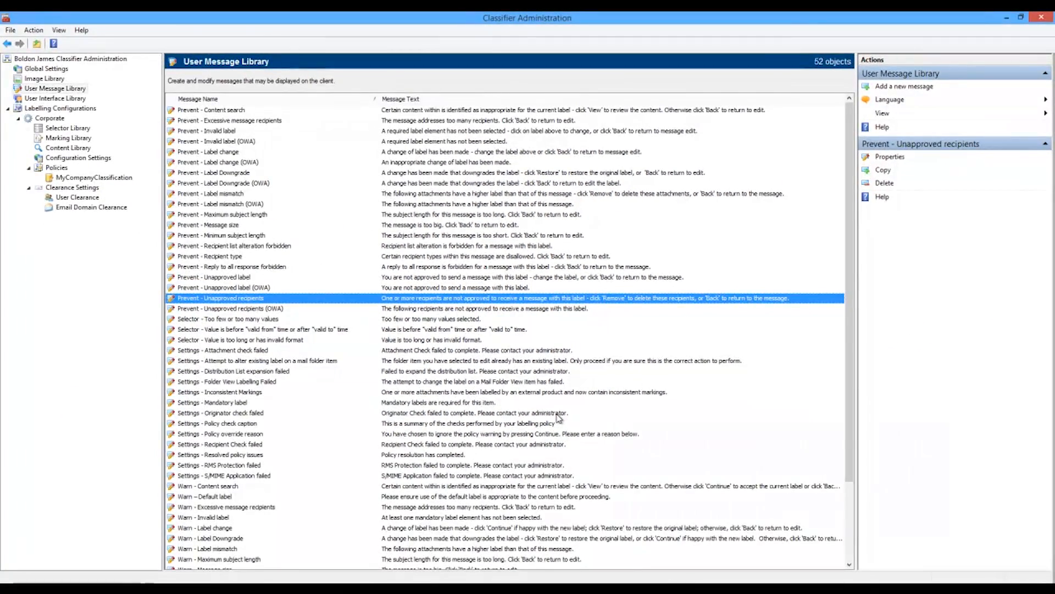
- In the Corporate selector library, rename the Classification selector's Non-Business value to Public
click(116, 58)
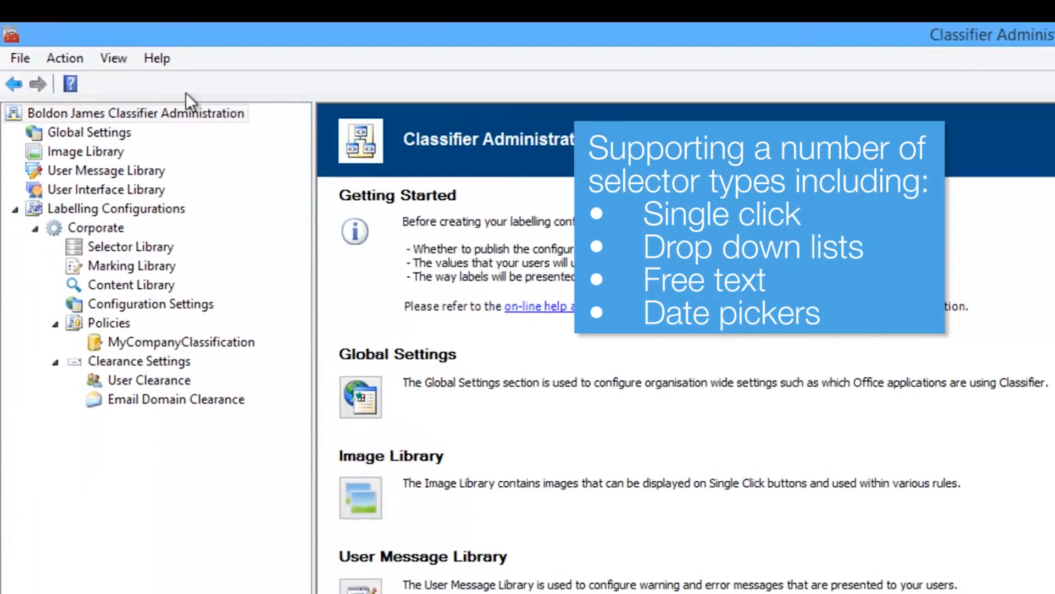
click(162, 248)
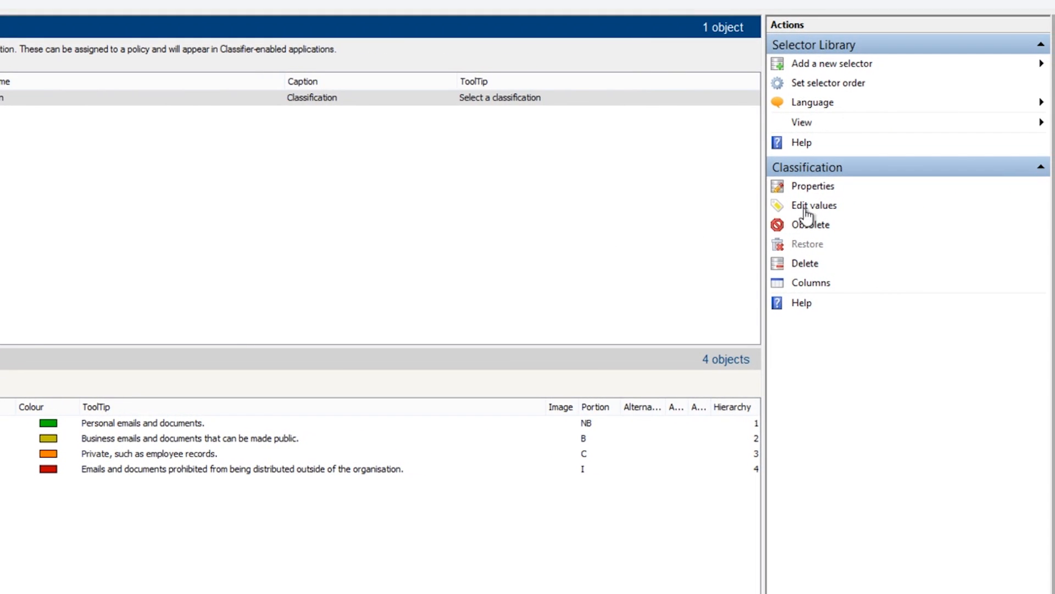
click(816, 207)
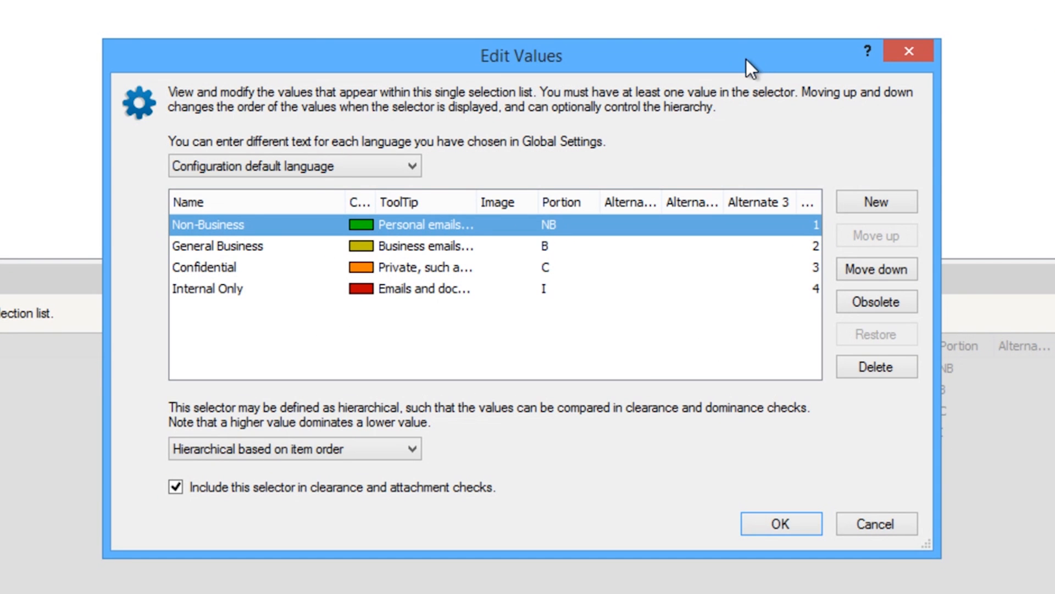
click(299, 222)
key(BackSpace)
key(BackSpace)
key(BackSpace)
key(BackSpace)
key(BackSpace)
key(BackSpace)
key(BackSpace)
key(BackSpace)
key(BackSpace)
key(BackSpace)
key(BackSpace)
key(BackSpace)
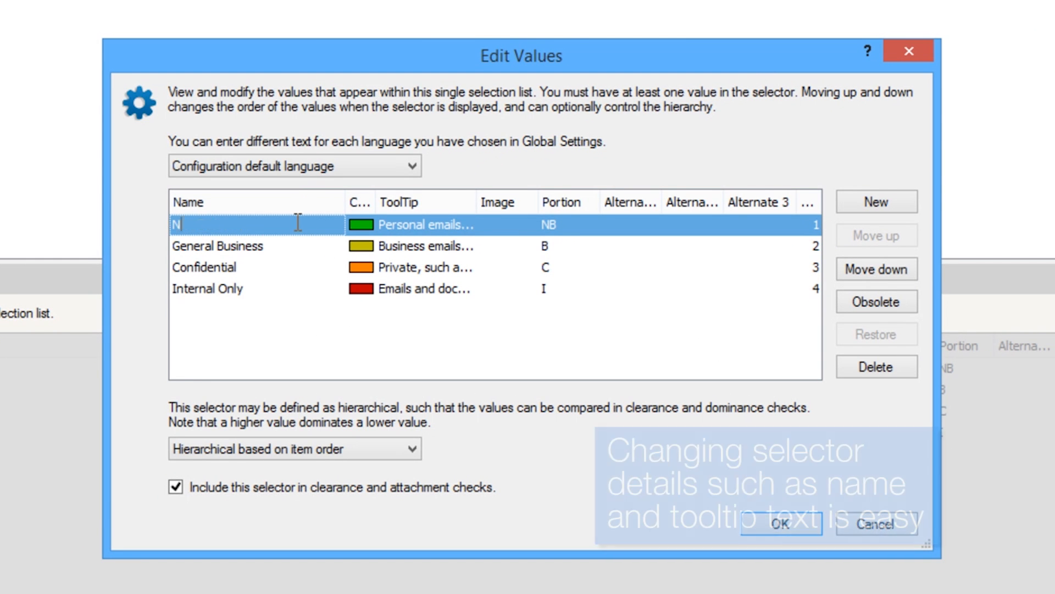
text(Public)
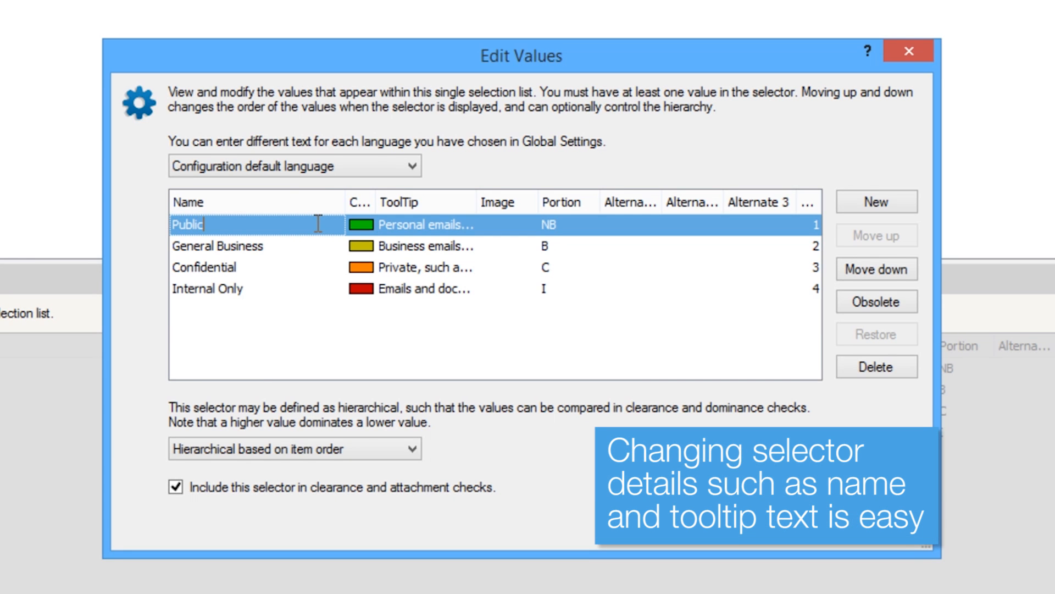
- Append "Please speak to your manager for more information." as a separate paragraph to the Internal Only value's tooltip
click(457, 291)
key(Return)
key(Return)
text(Please speak to your manager for more information.)
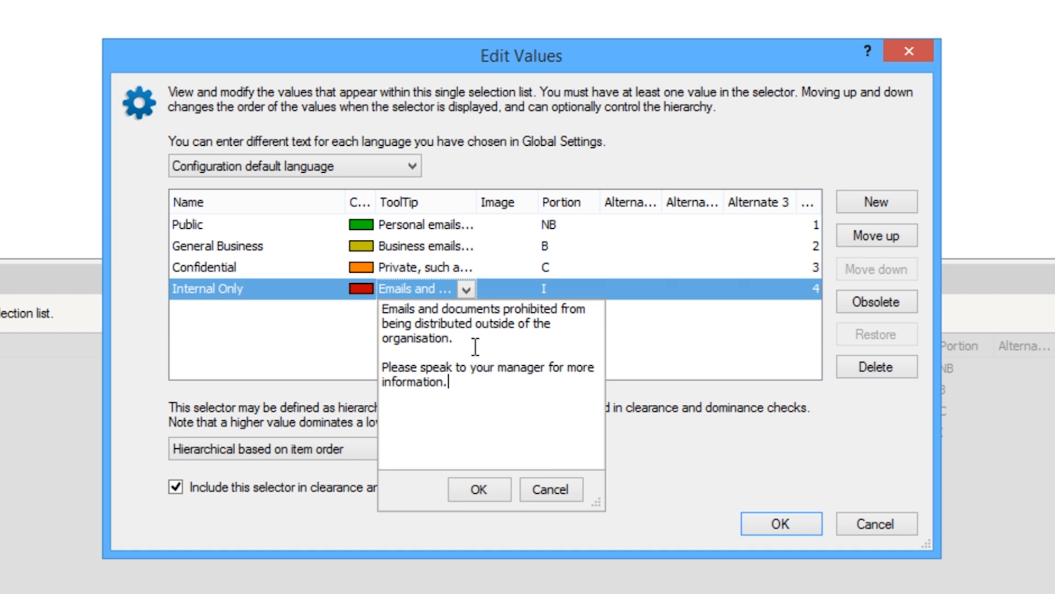
click(466, 485)
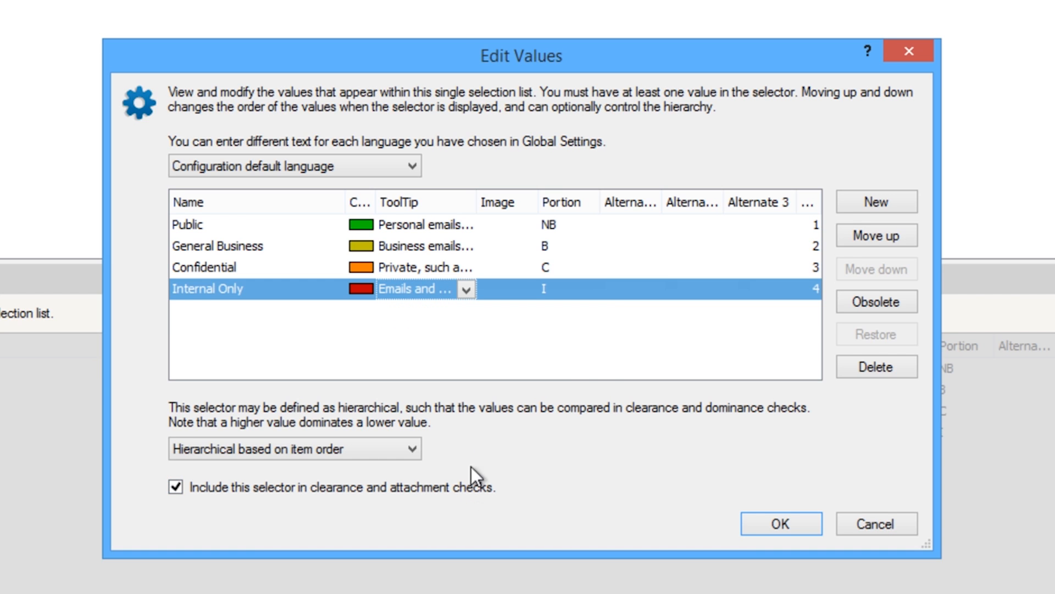
- Set the Public value's portion marking to P and save the edited selector values
click(550, 224)
key(BackSpace)
text(P)
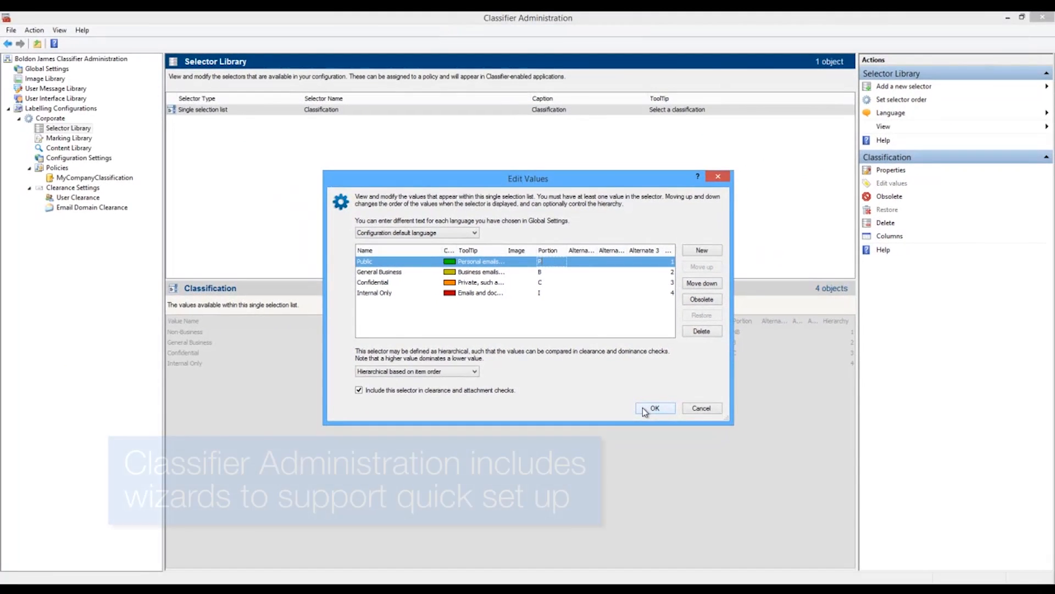
click(644, 409)
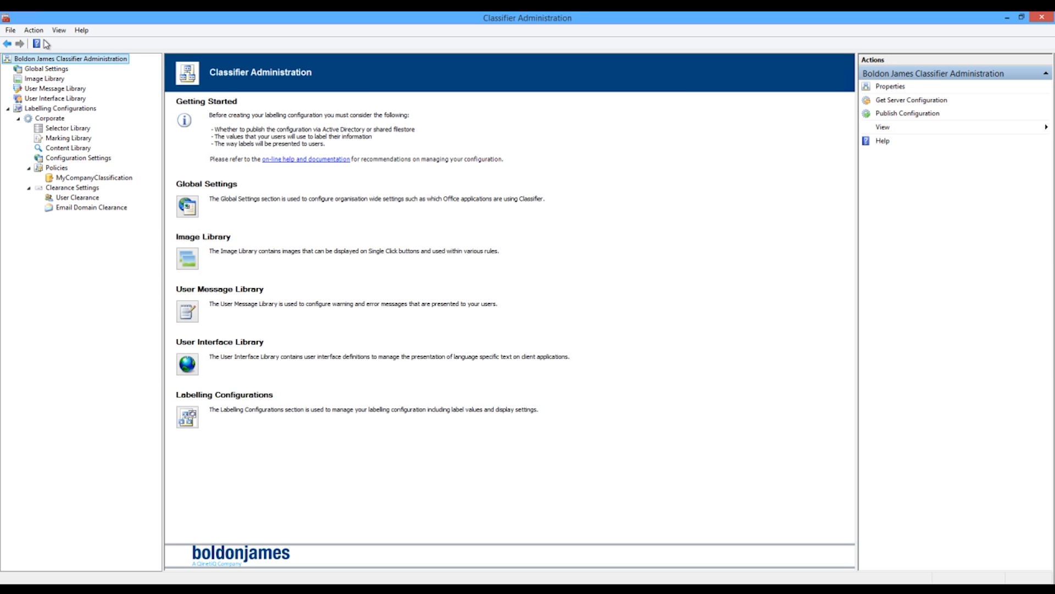
- View the rules set for the MyCompanyClassification policy, expanding the Always node
click(131, 176)
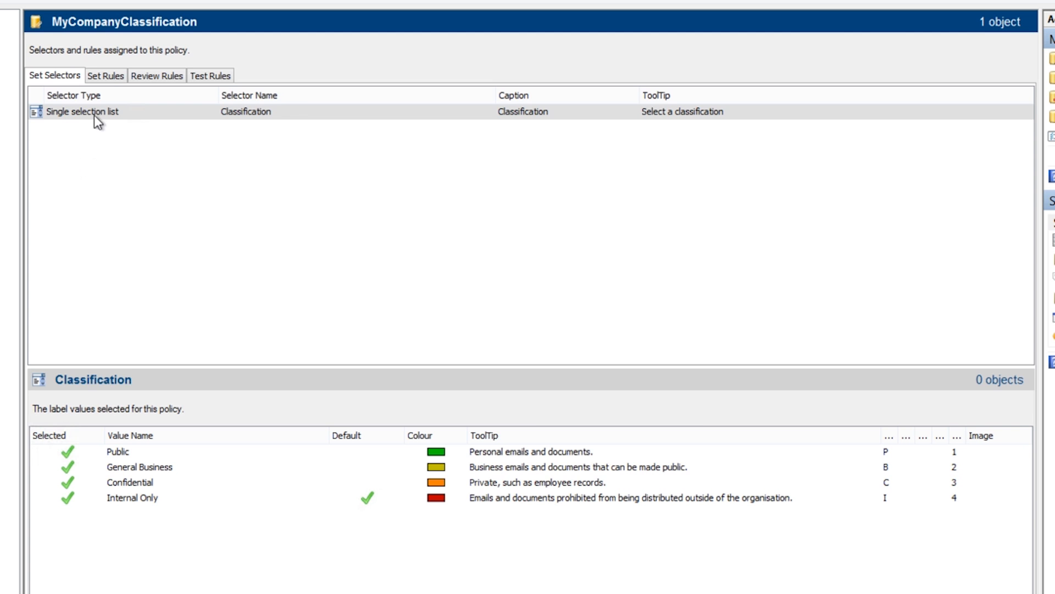
click(110, 77)
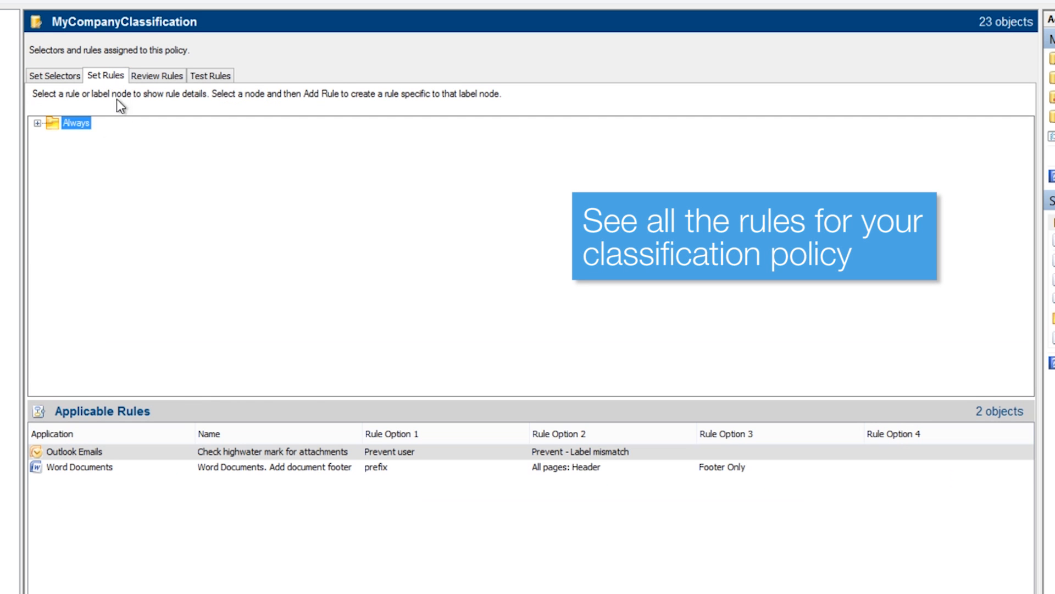
click(37, 122)
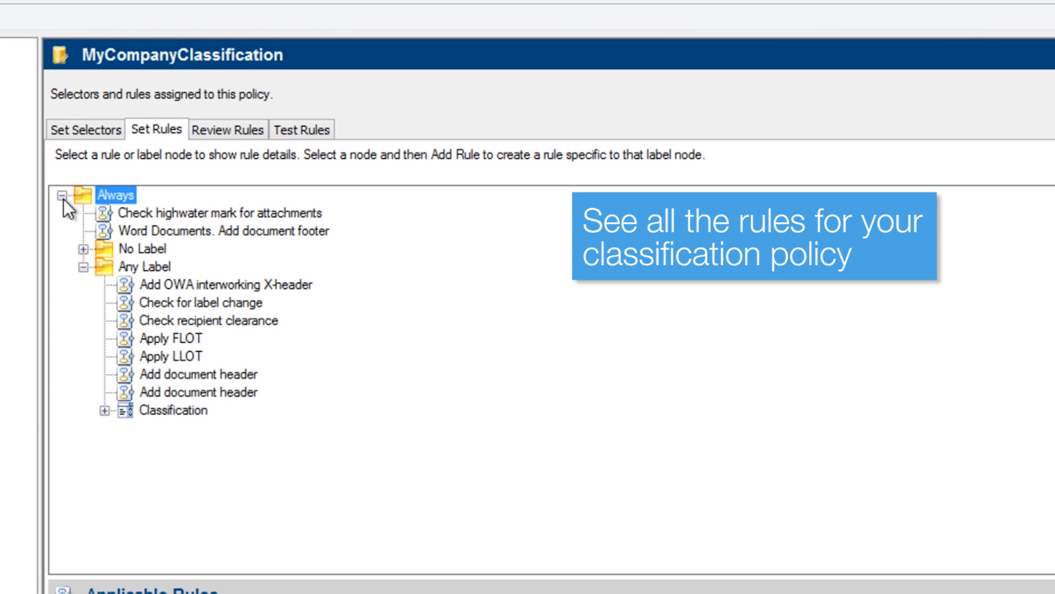
- Start a new rule for the policy's No Label node, applying it to Word Documents, Excel Spreadsheets and PowerPoint Presentations
click(83, 250)
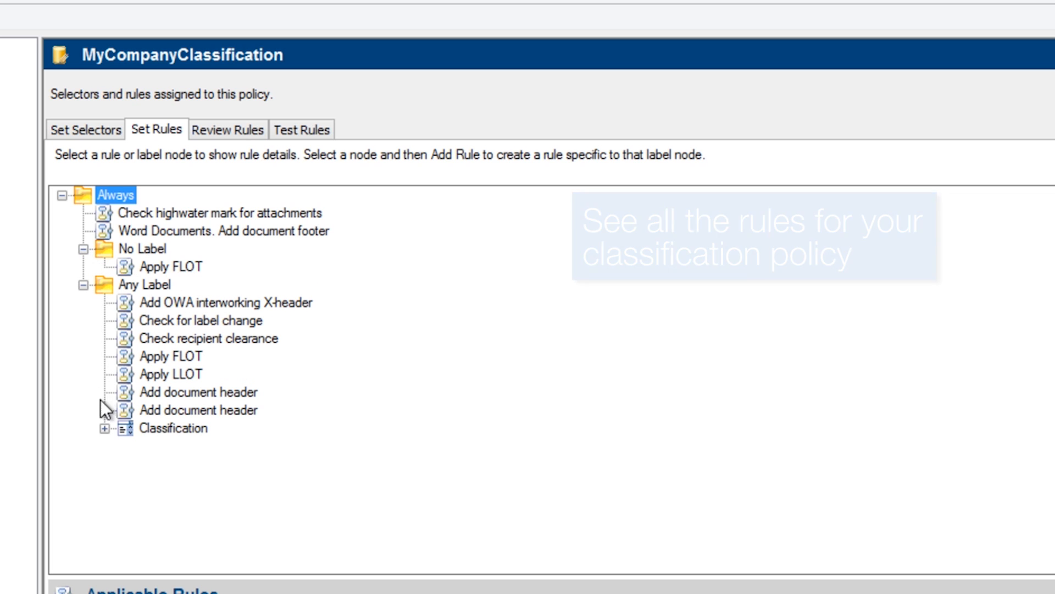
click(104, 427)
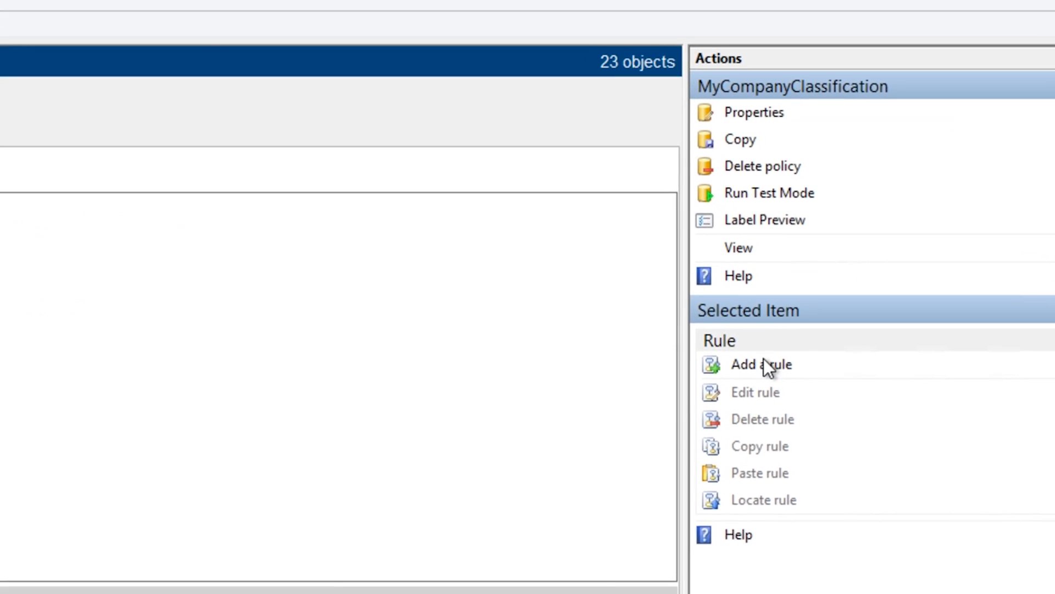
click(763, 359)
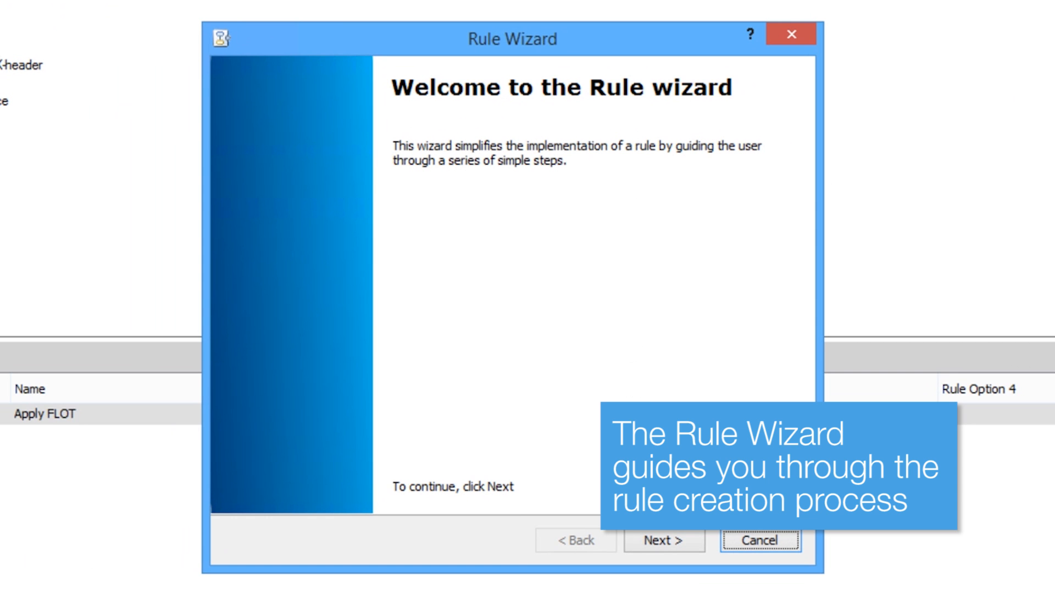
click(635, 540)
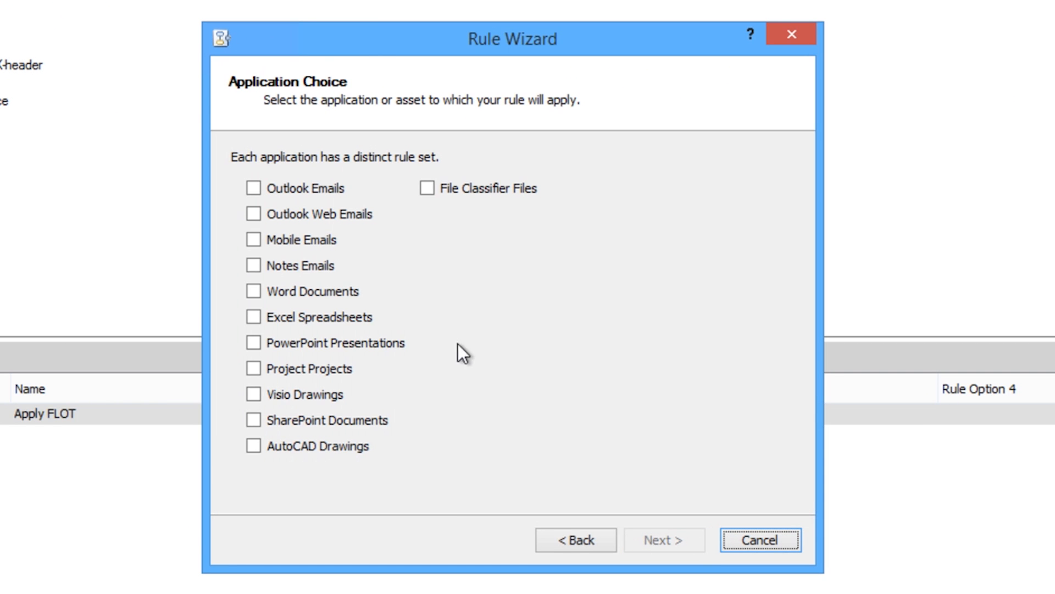
click(330, 293)
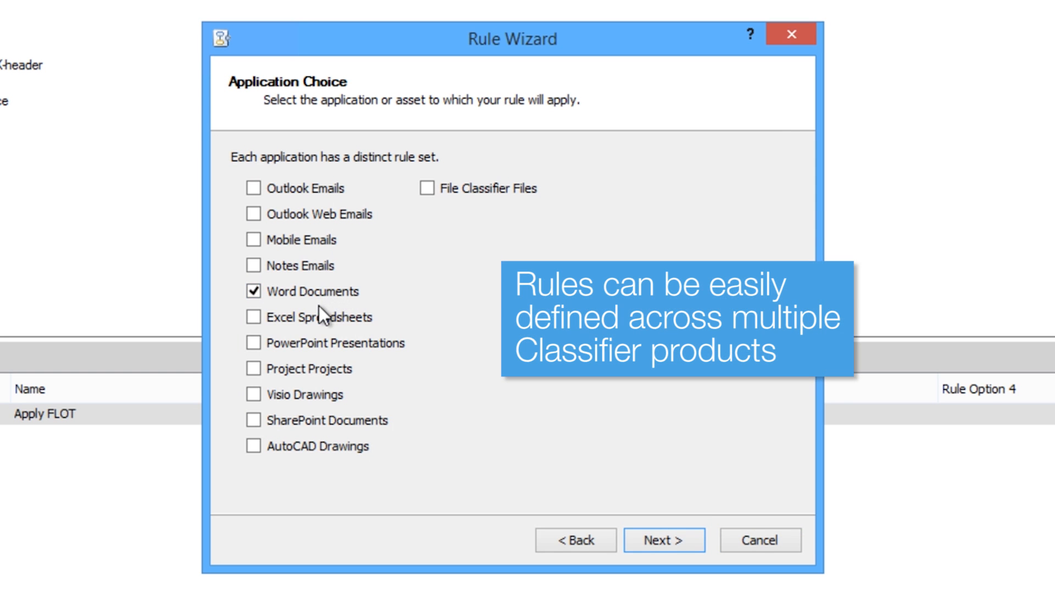
click(317, 316)
click(317, 344)
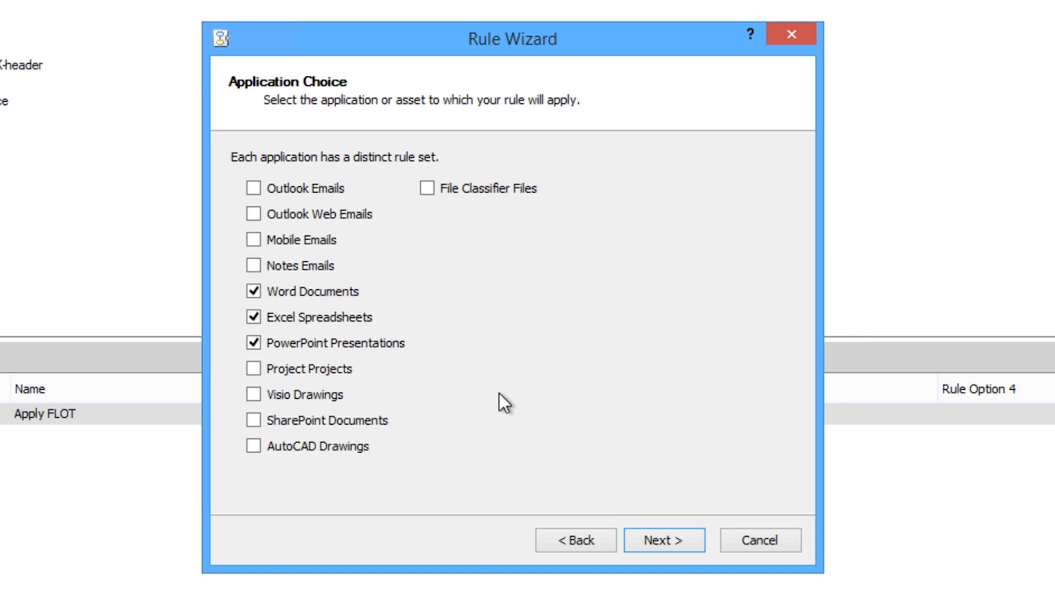
click(632, 539)
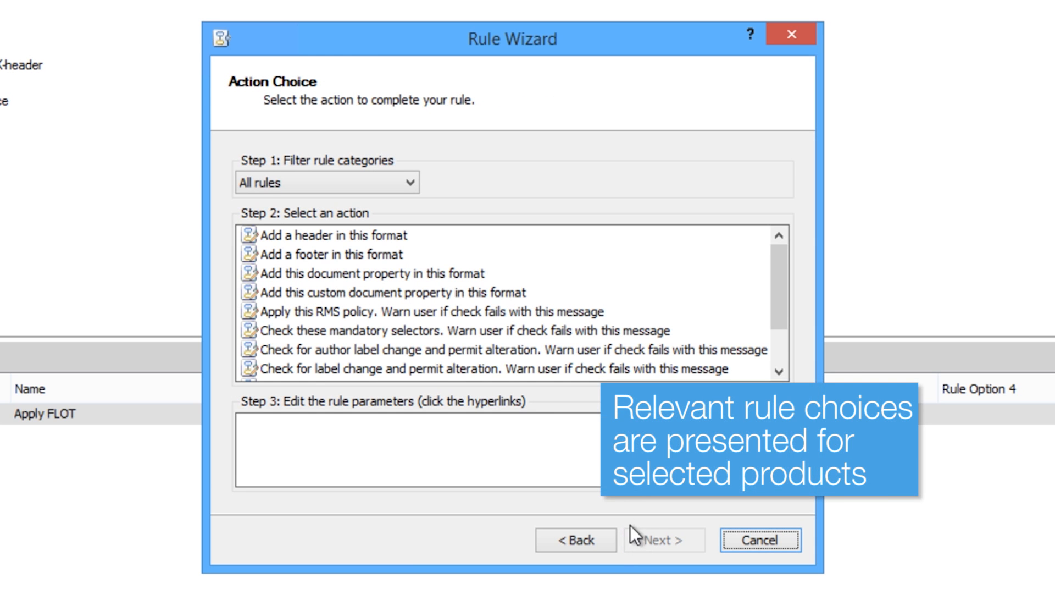
- Filter the actions to Check rules, choose the mandatory selectors check, and set the Classification selector to Mandatory
click(414, 187)
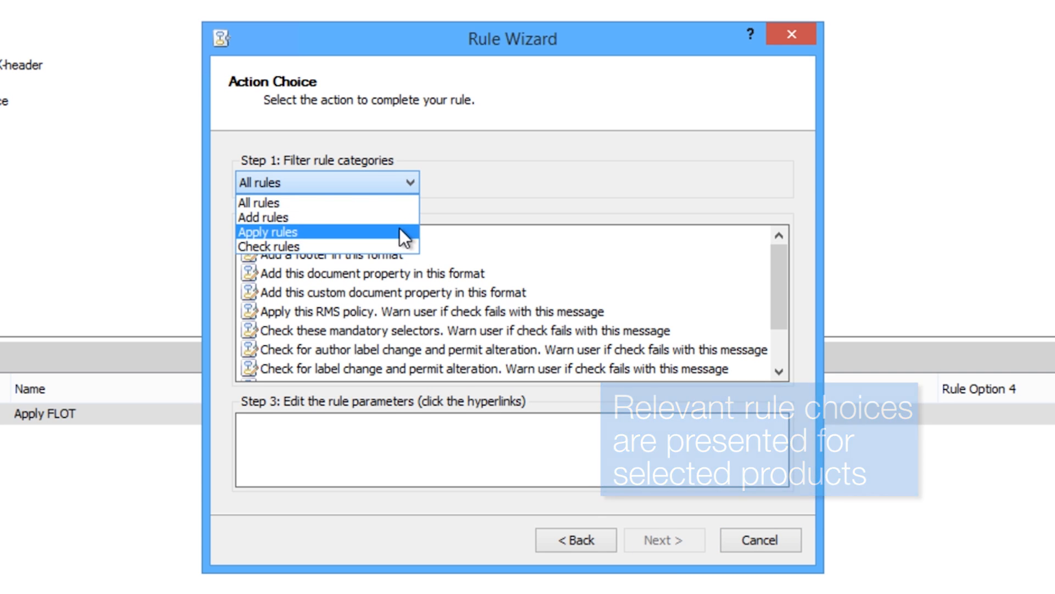
click(400, 243)
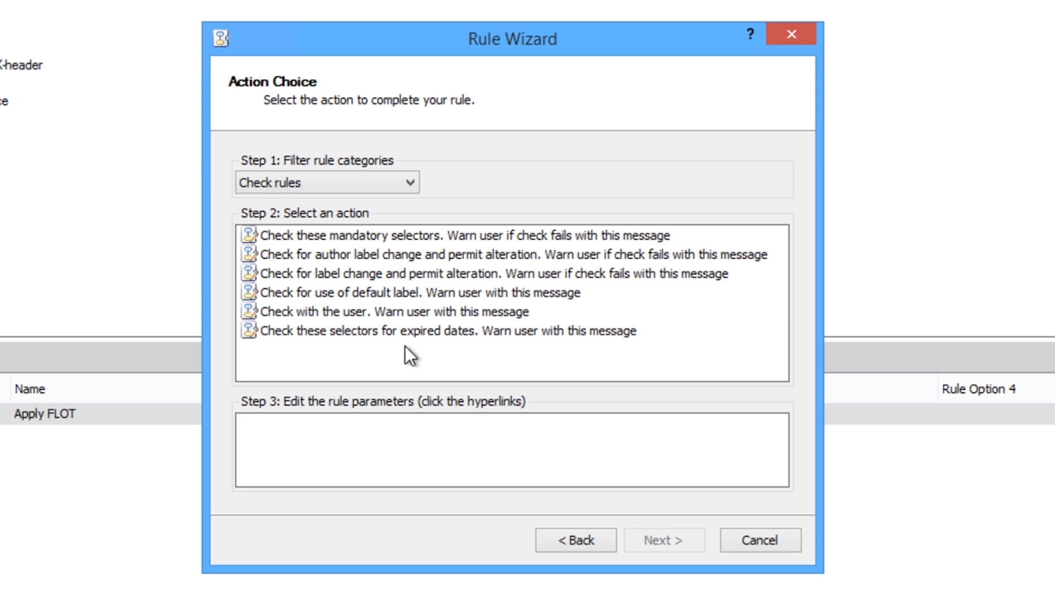
click(407, 239)
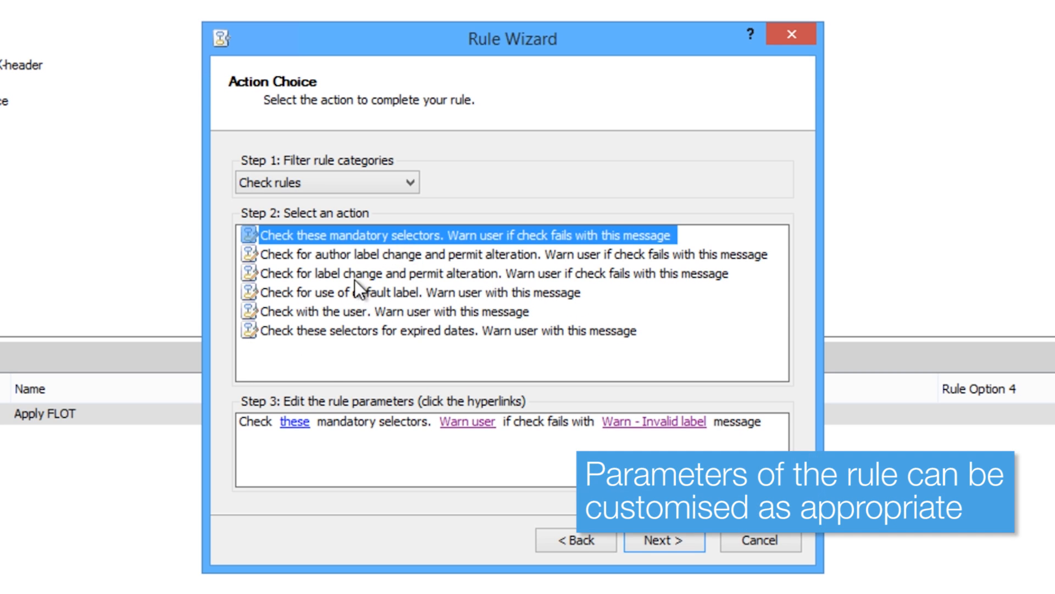
click(297, 422)
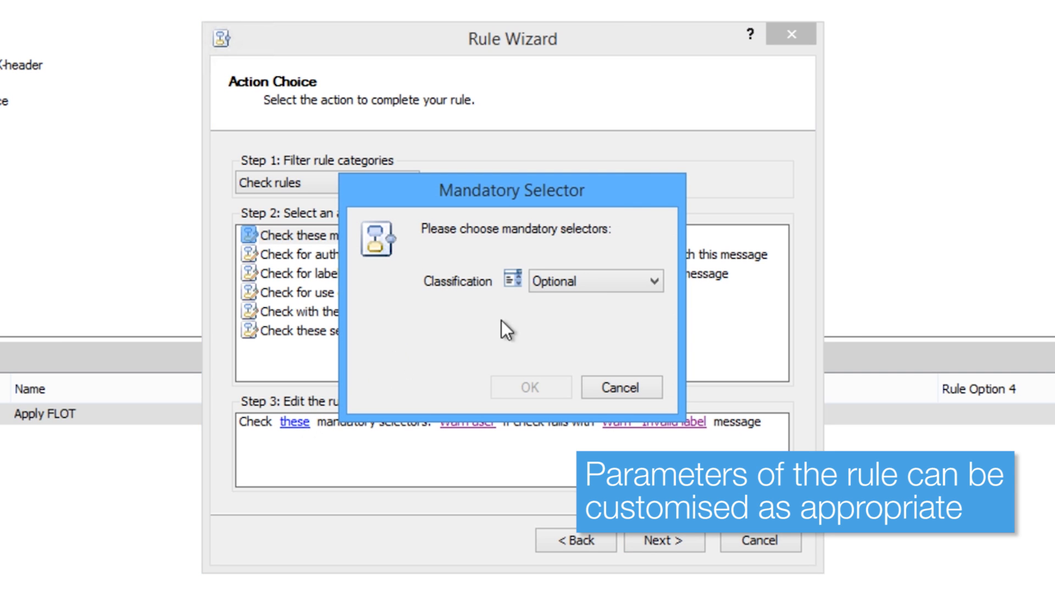
click(655, 283)
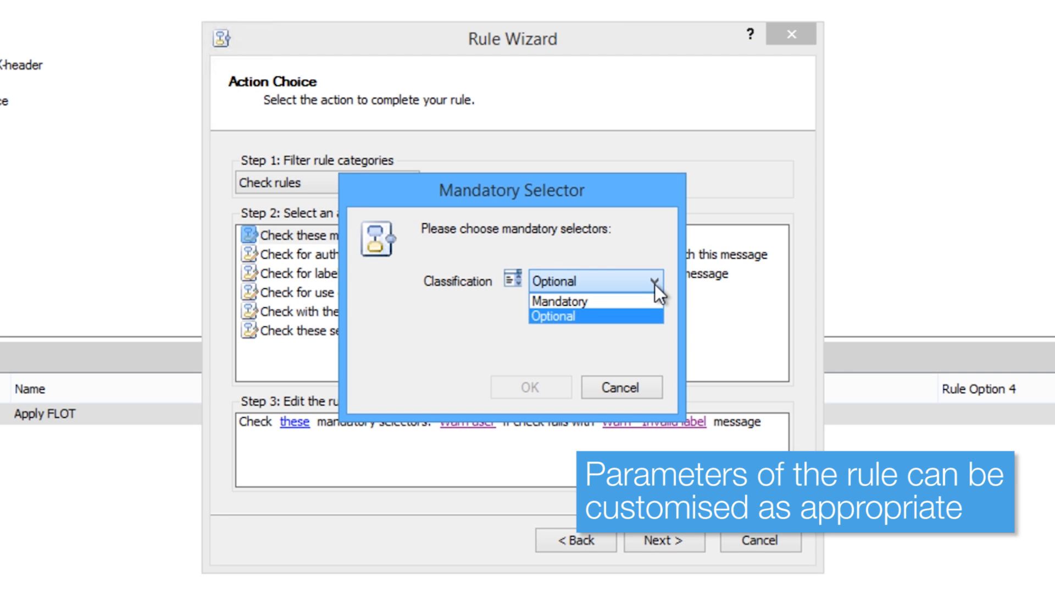
click(655, 300)
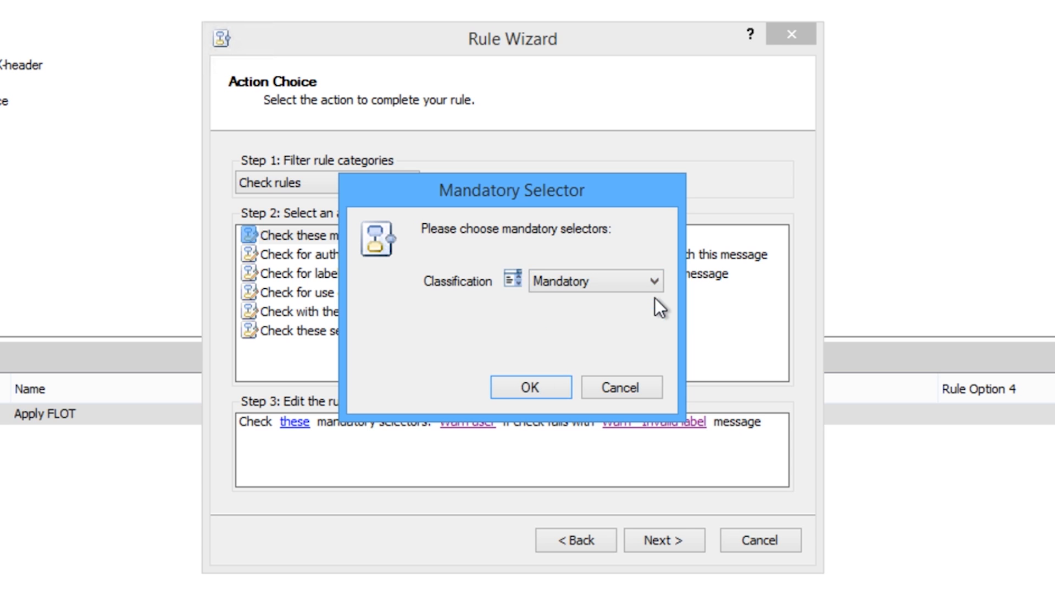
click(554, 385)
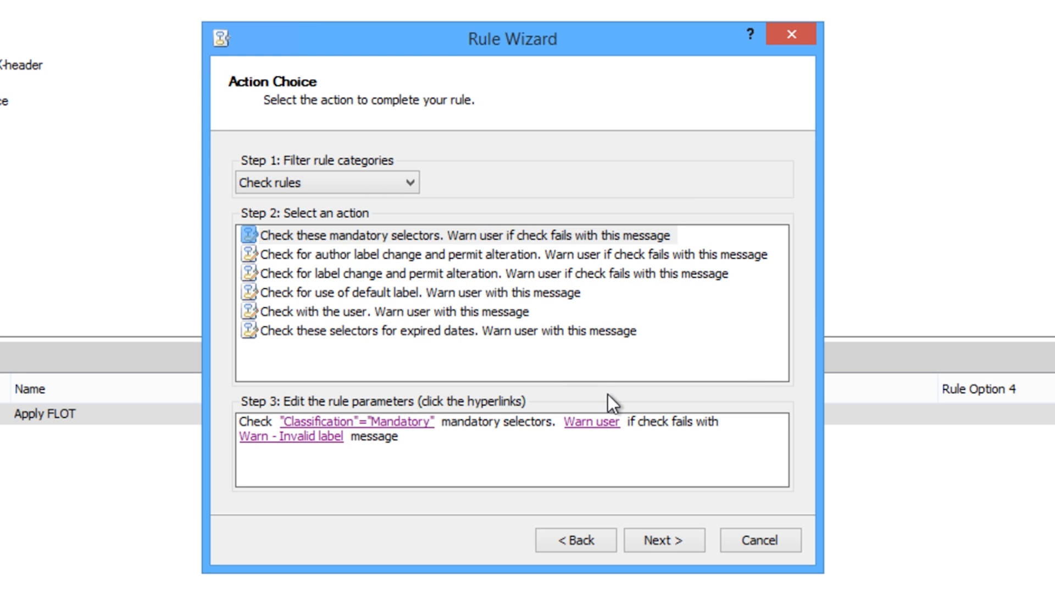
- Set the action taken when the mandatory selector check fails to Prevent
click(604, 422)
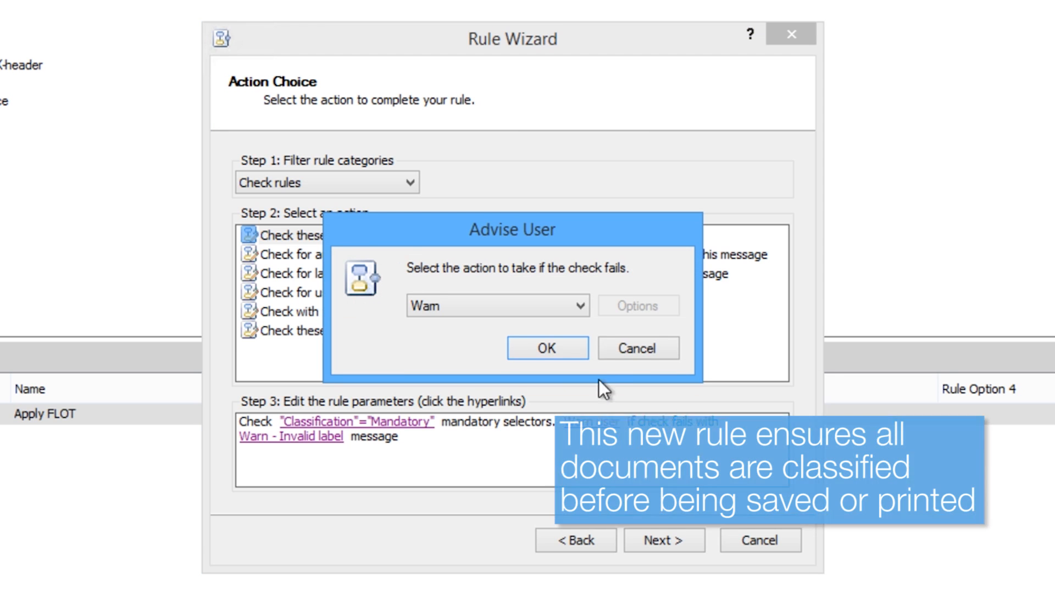
click(581, 307)
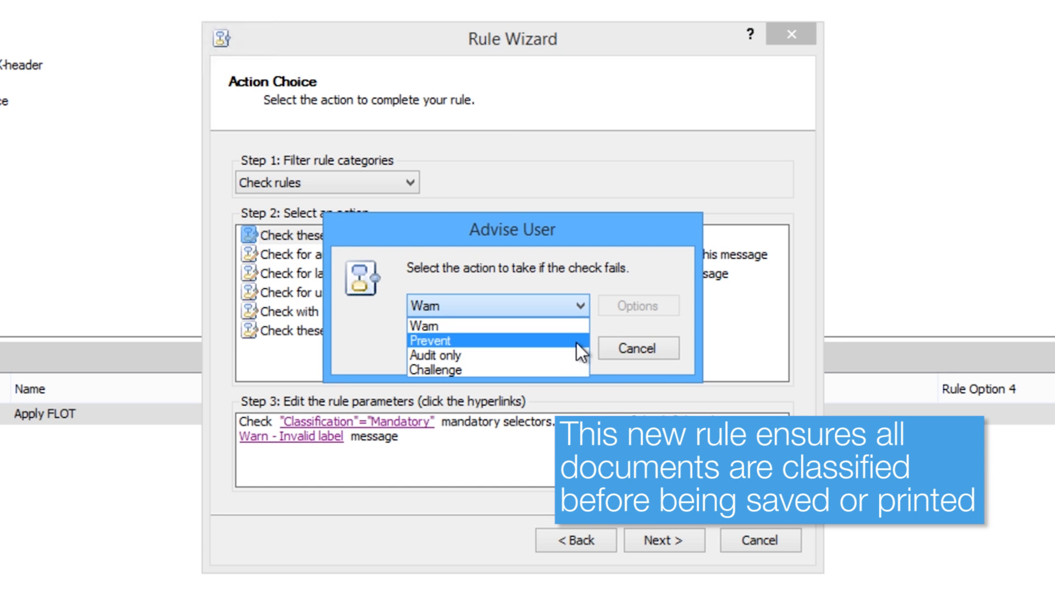
click(573, 341)
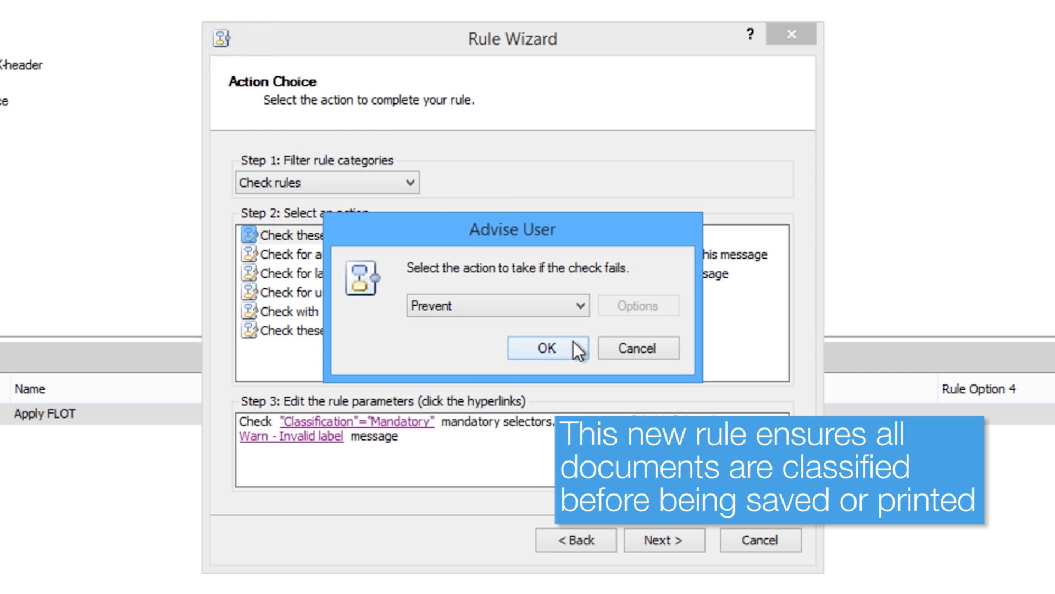
click(572, 342)
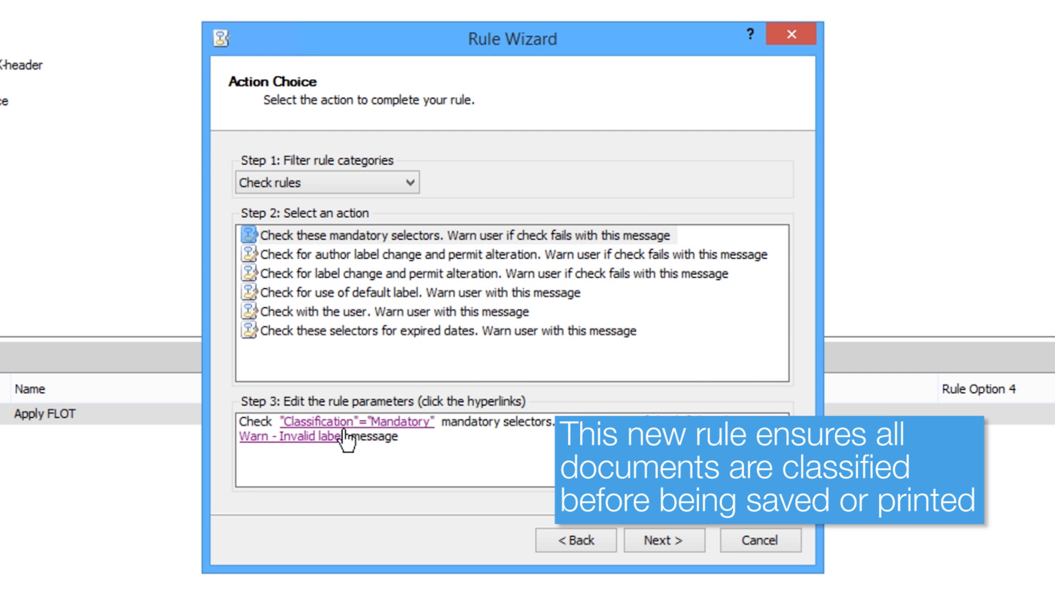
- Set the rule's user message to "Prevent - Invalid label"
click(292, 437)
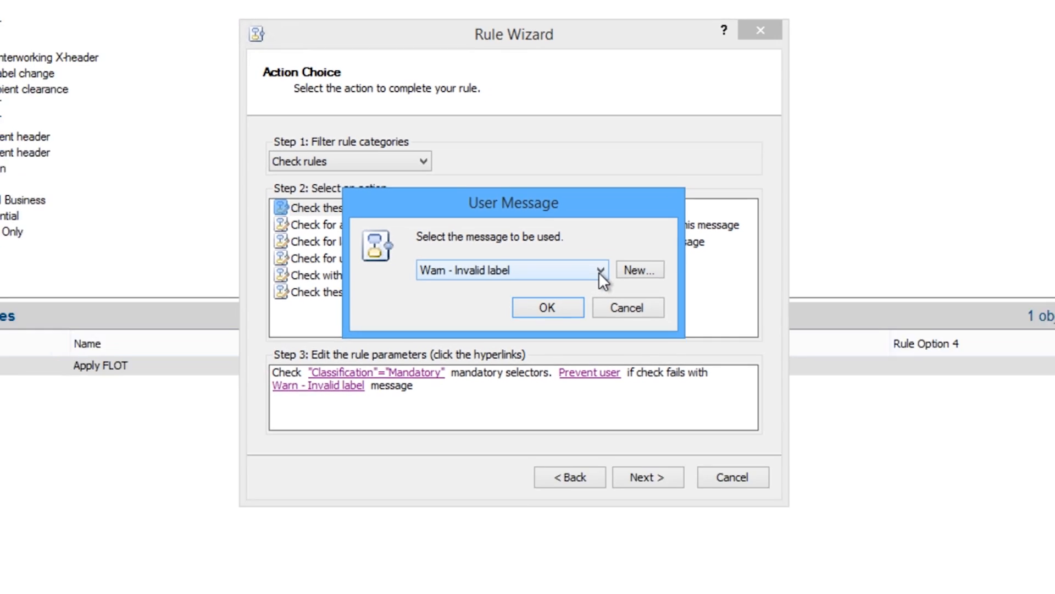
click(609, 306)
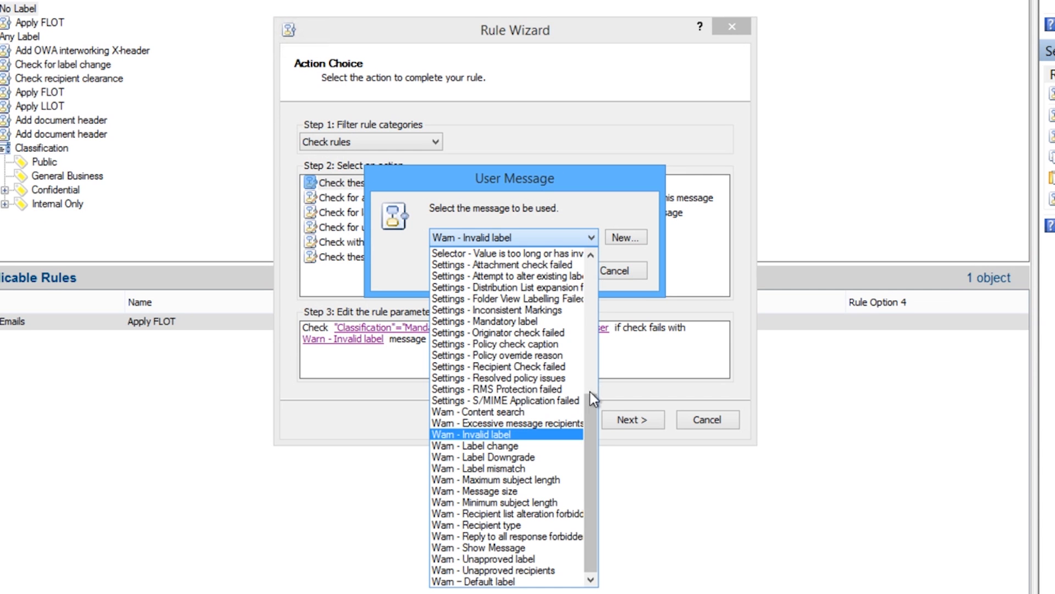
scroll(592, 421, up, 7)
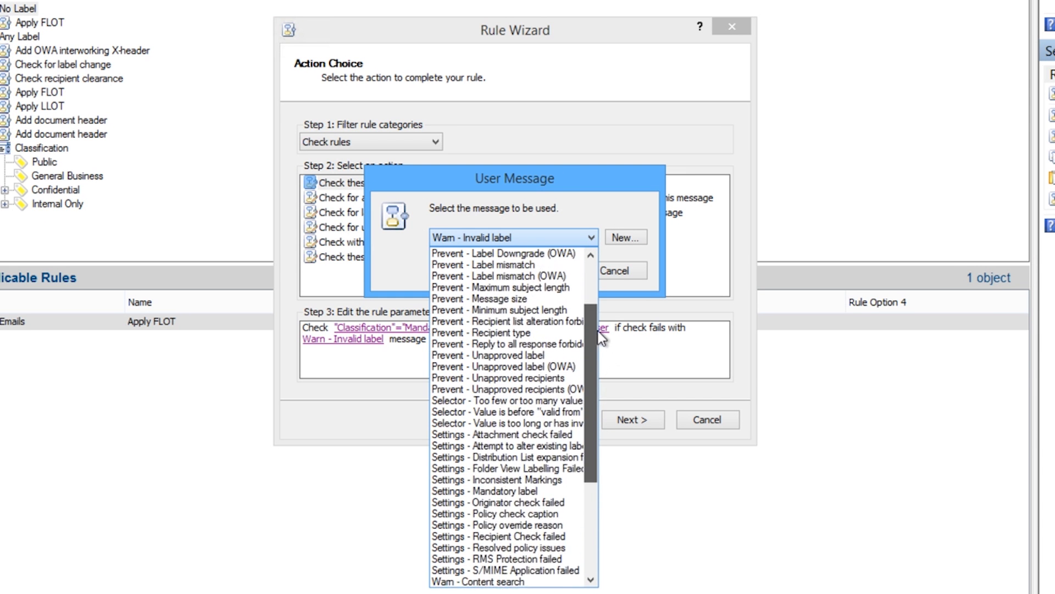
drag(598, 331, 598, 276)
click(540, 276)
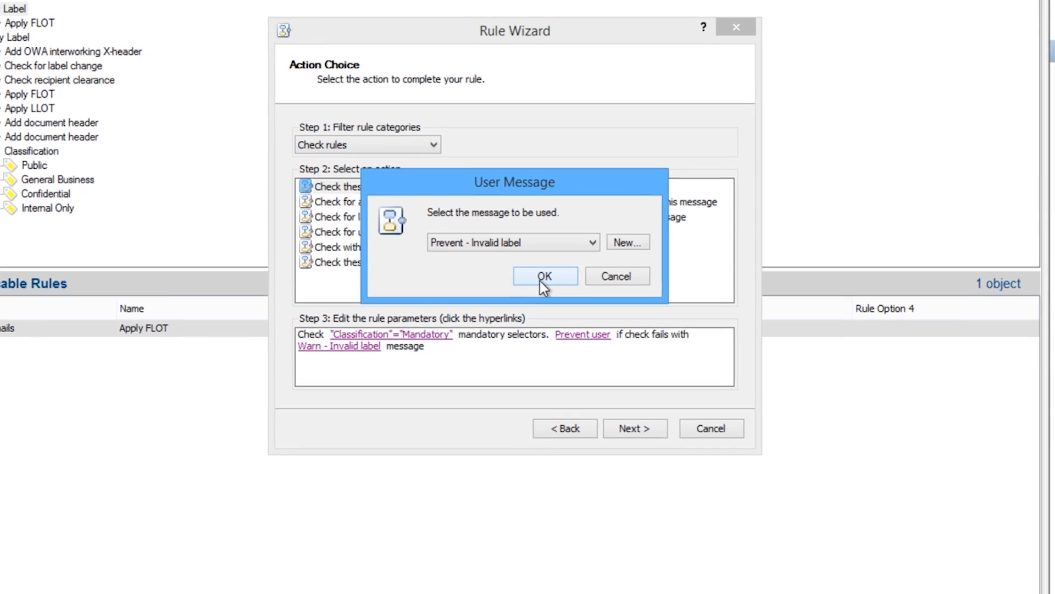
click(543, 278)
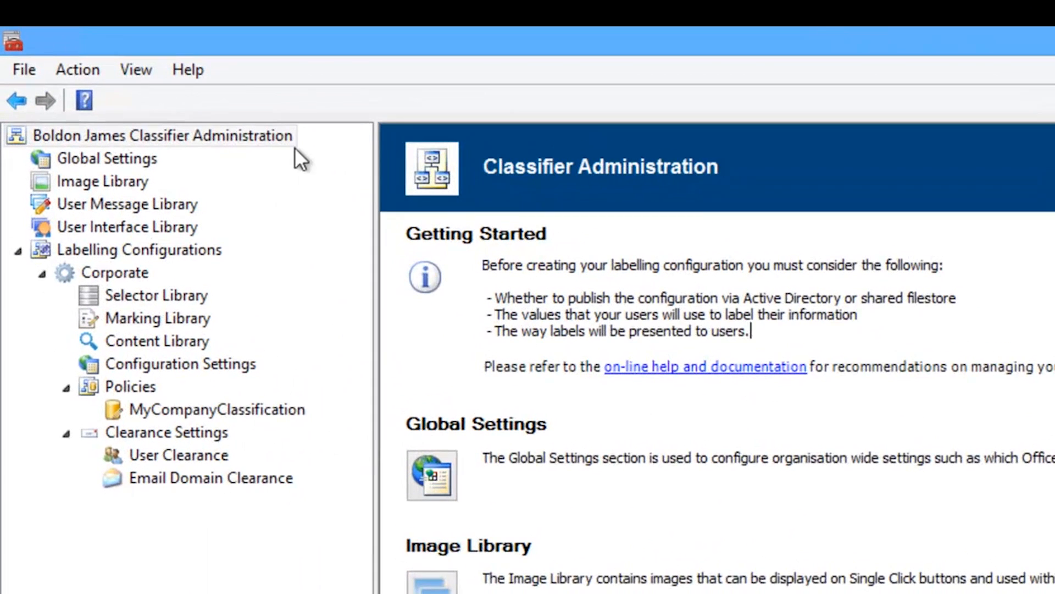
- Edit the mycompany.com entry in the Email Domain Clearance settings, changing its email domain to boldonjames.com
click(268, 487)
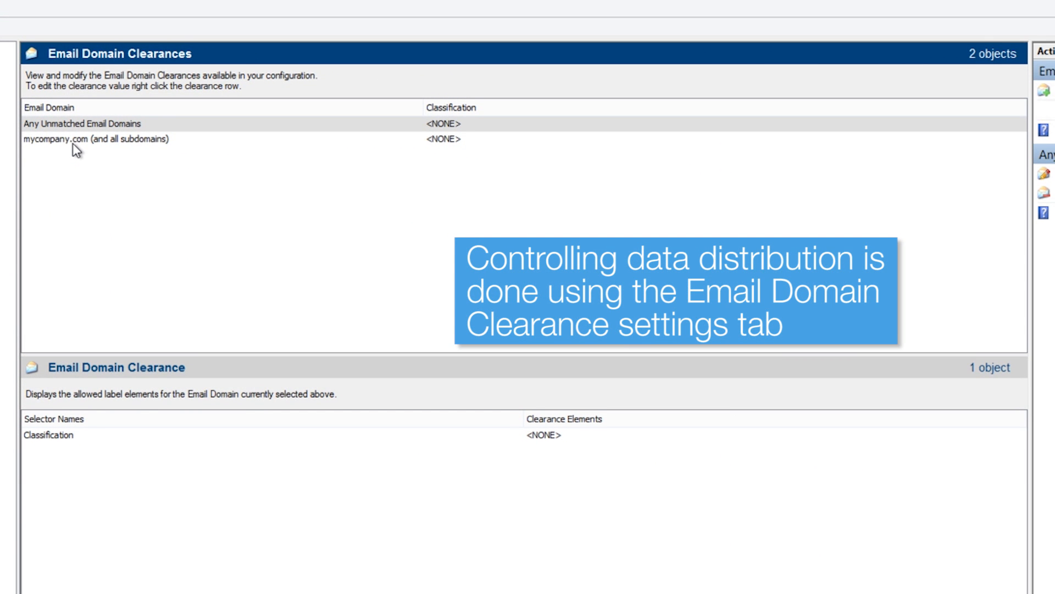
click(74, 144)
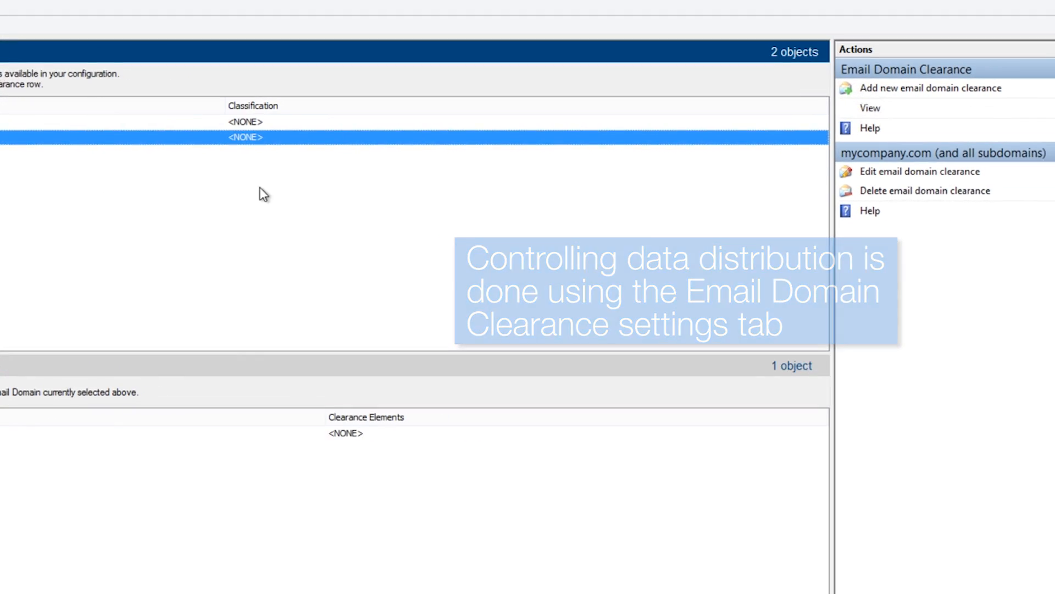
click(896, 172)
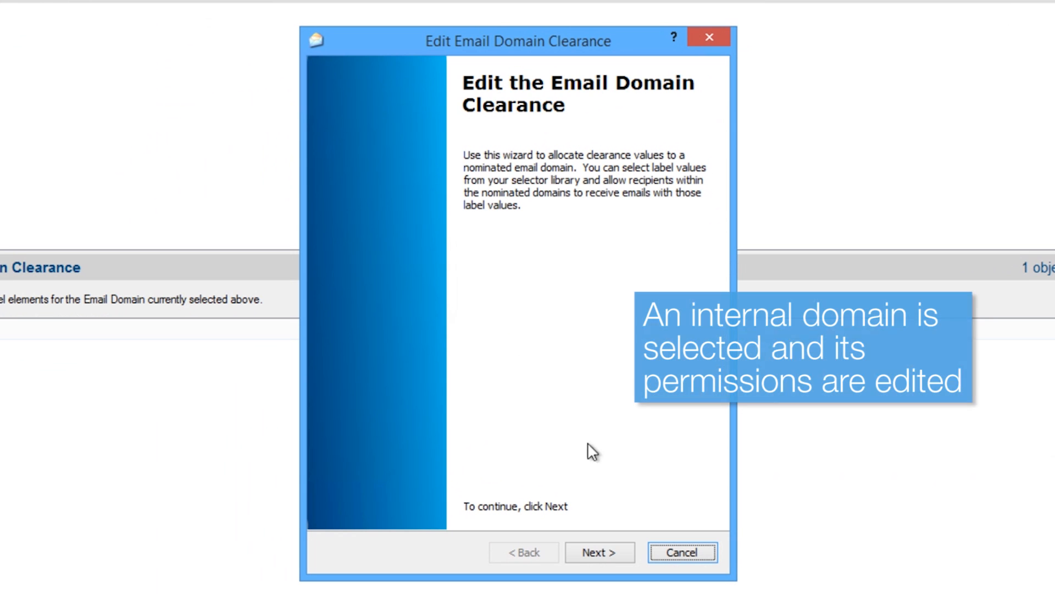
click(625, 555)
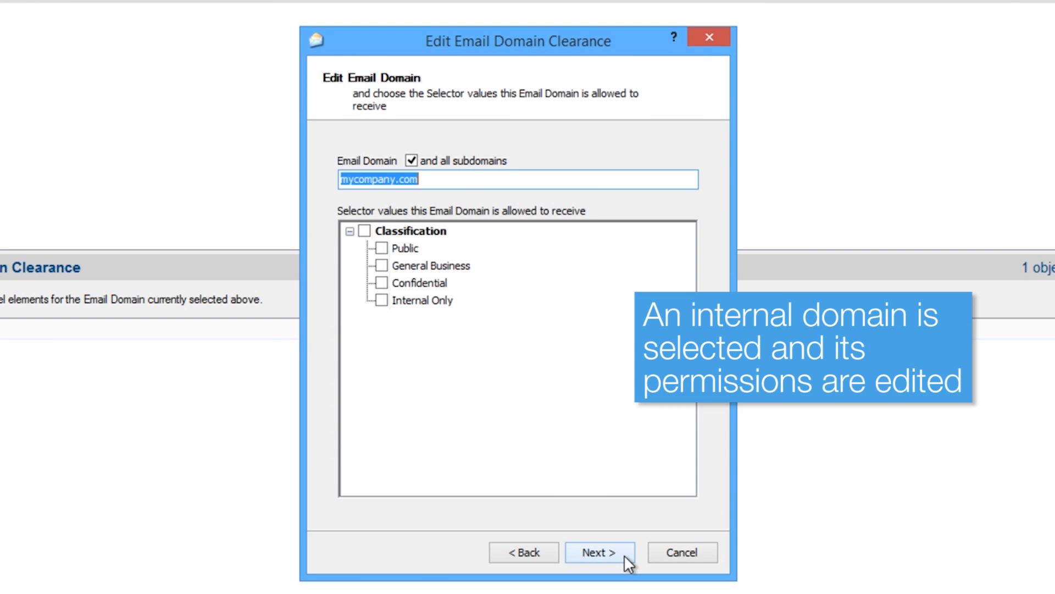
drag(458, 175, 322, 171)
text(boldonjames.com)
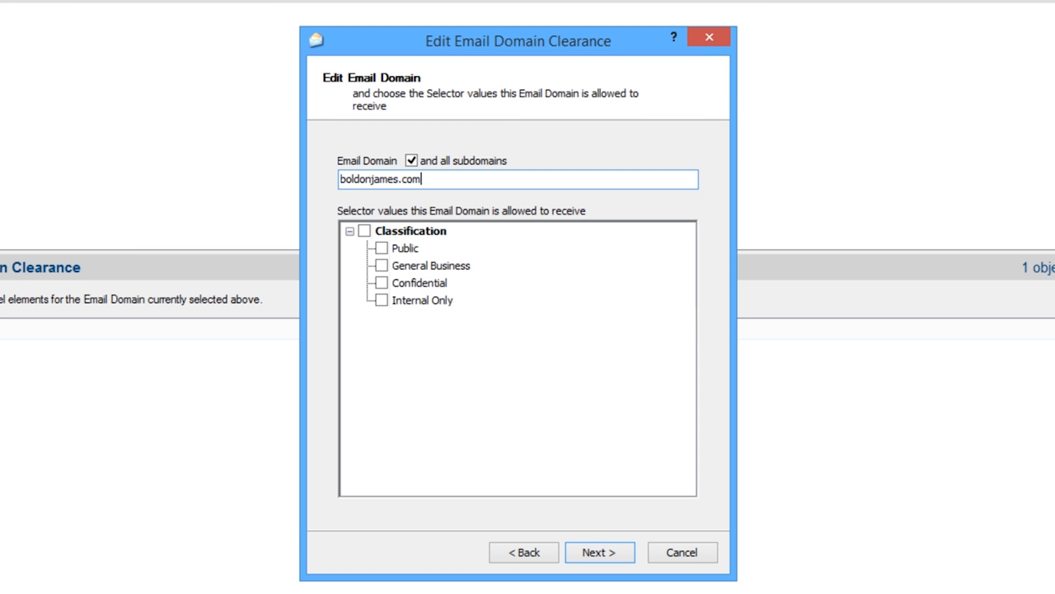
- Allow the boldonjames.com domain to receive Public, General Business, Confidential and Internal Only, and save the clearance
click(381, 248)
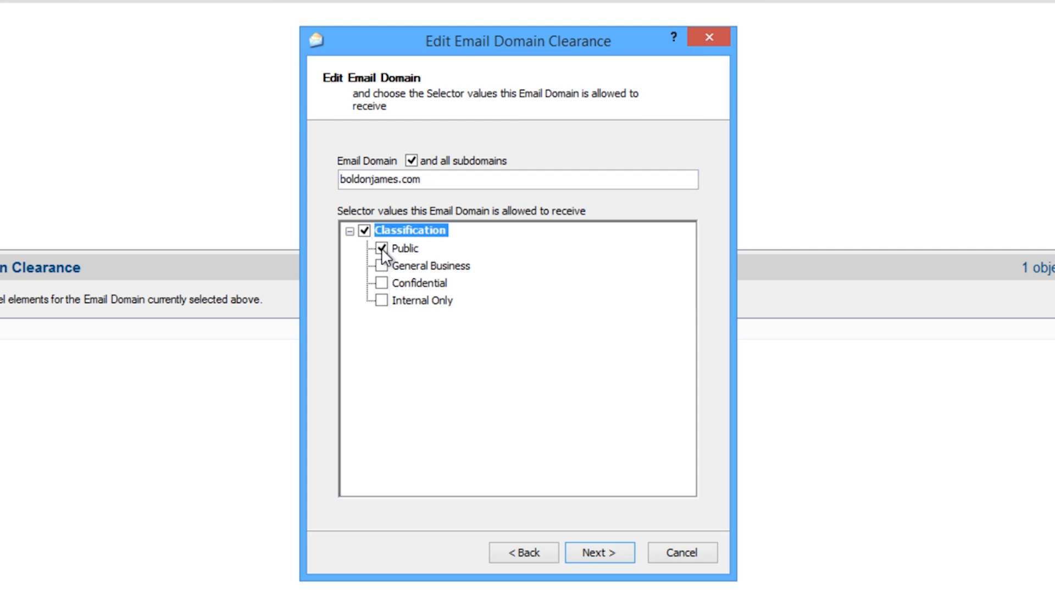
click(382, 300)
click(628, 552)
click(628, 552)
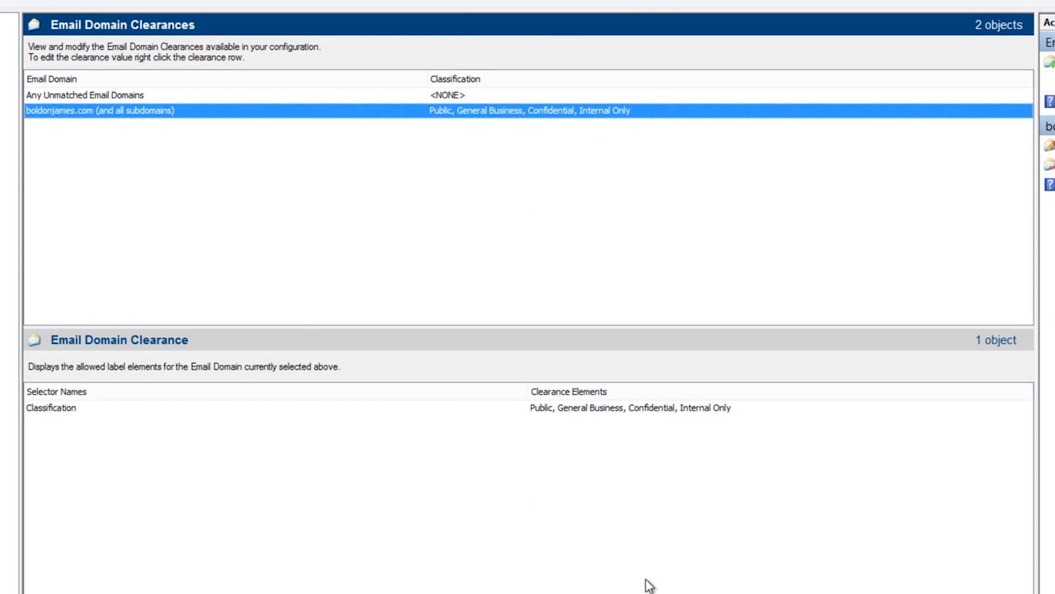
- Edit the clearance for Any Unmatched Email Domains to allow only Public and General Business, and save it
click(145, 84)
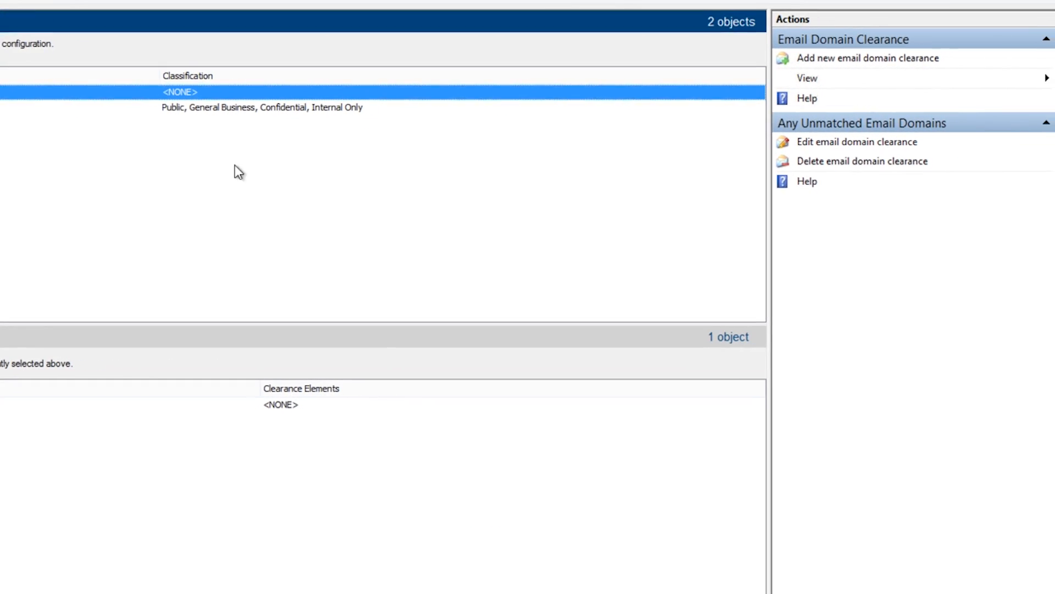
click(794, 144)
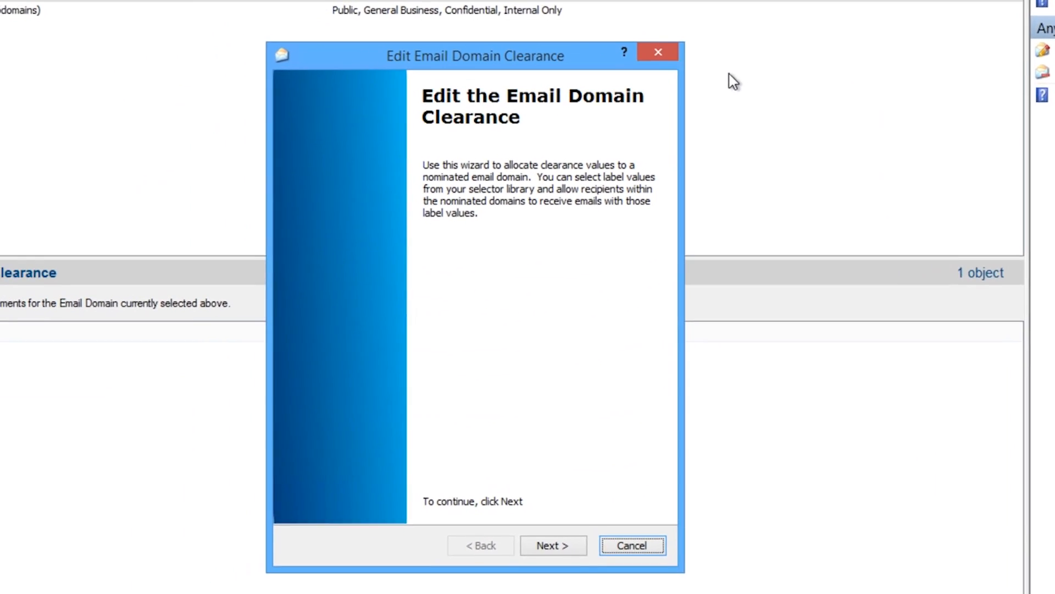
click(612, 543)
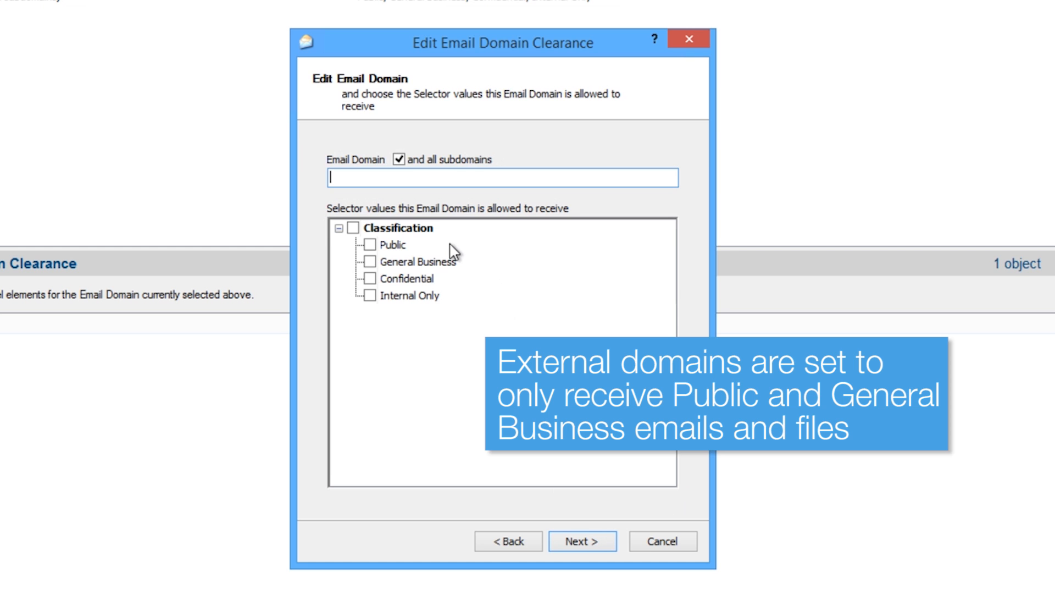
click(395, 243)
click(370, 244)
click(370, 261)
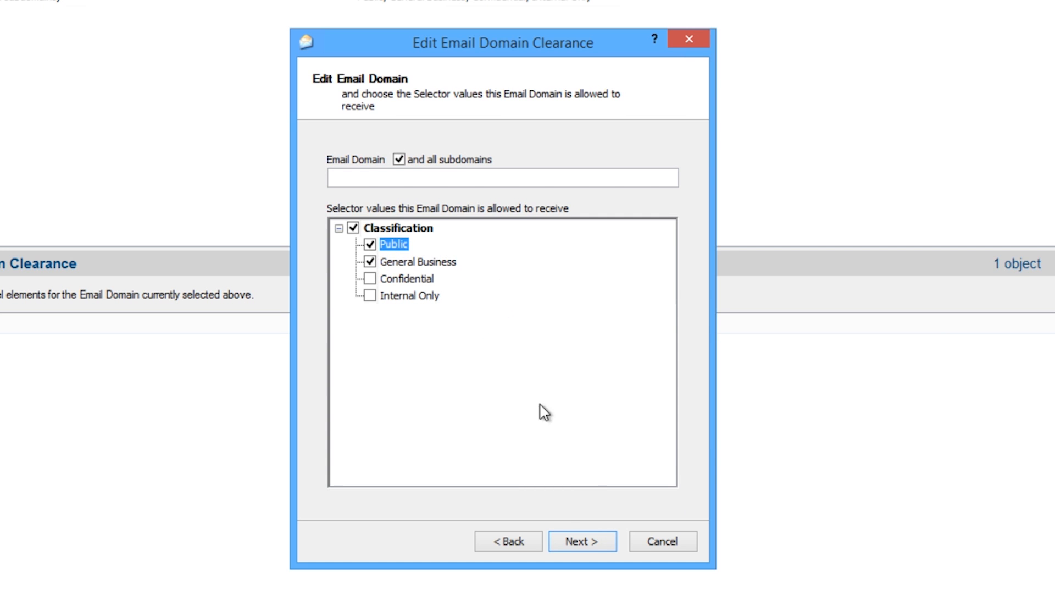
click(563, 547)
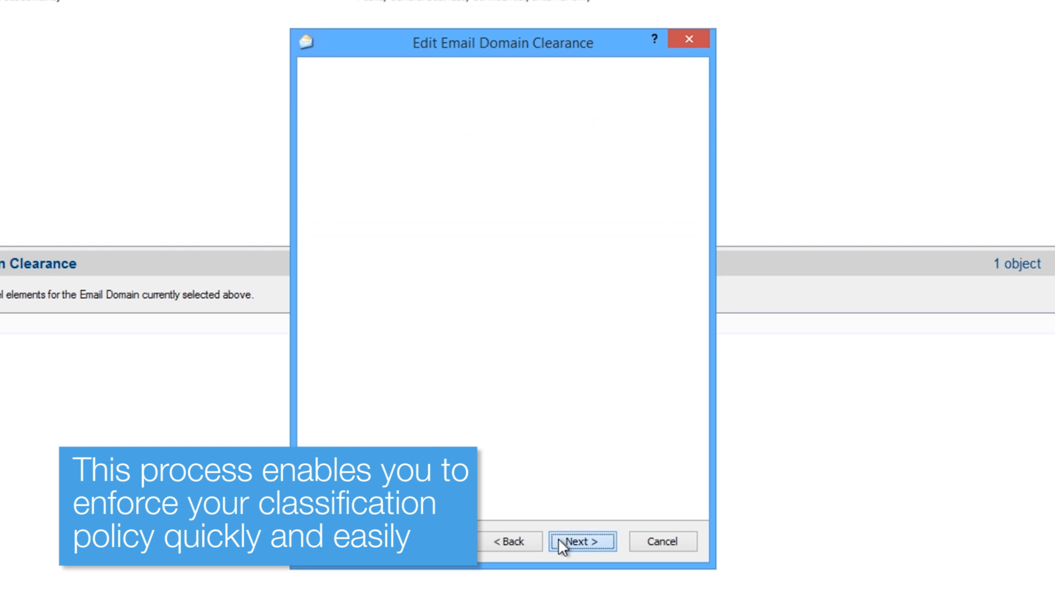
click(562, 542)
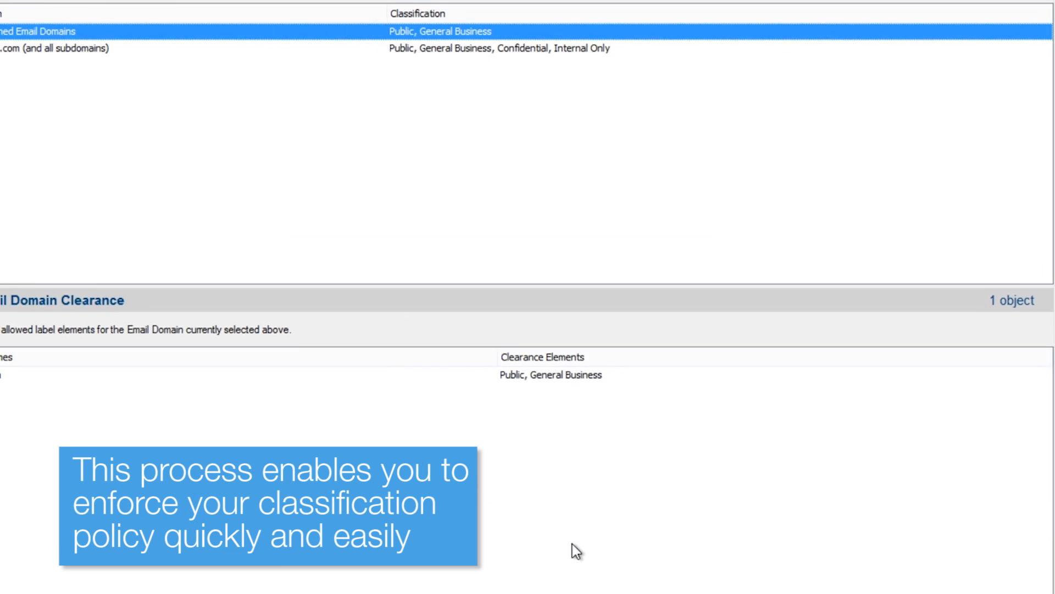